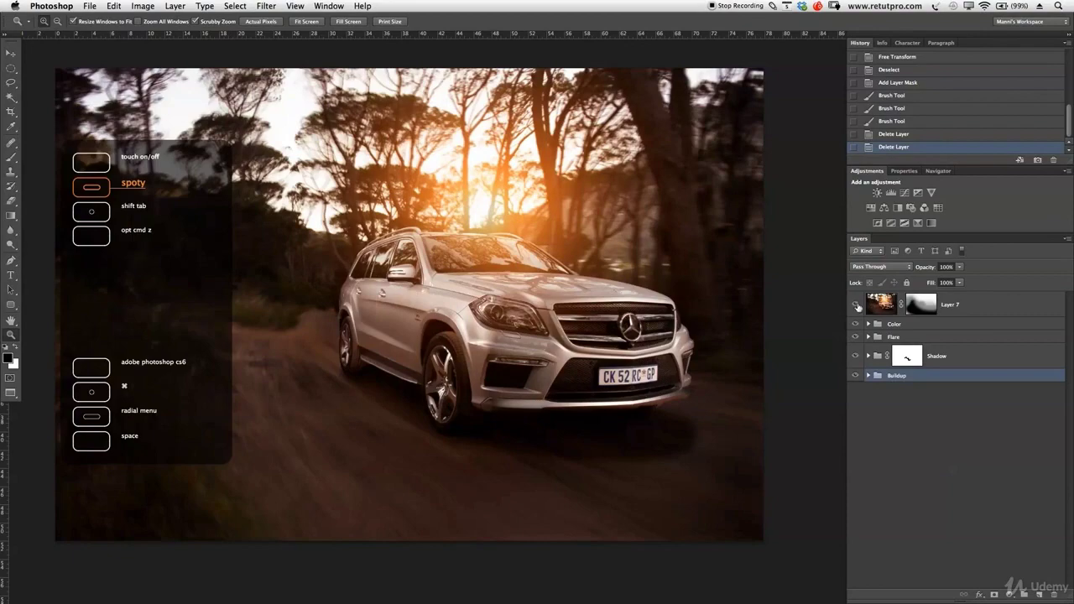
Compare the scene with and without Layer 7, Color and Flare, then hide all three.
click(856, 305)
click(856, 336)
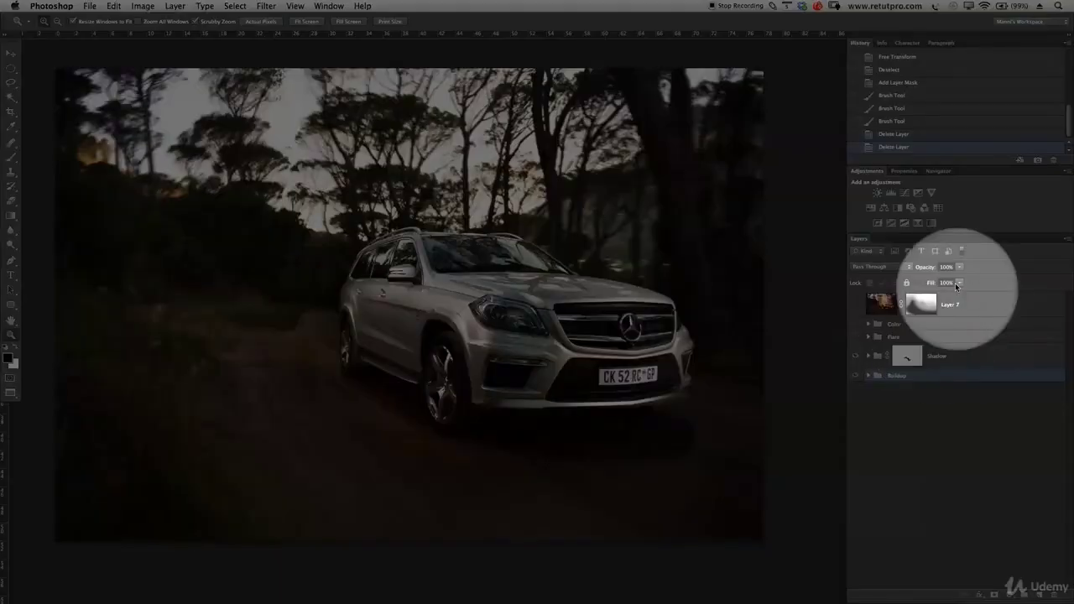
click(856, 324)
click(856, 337)
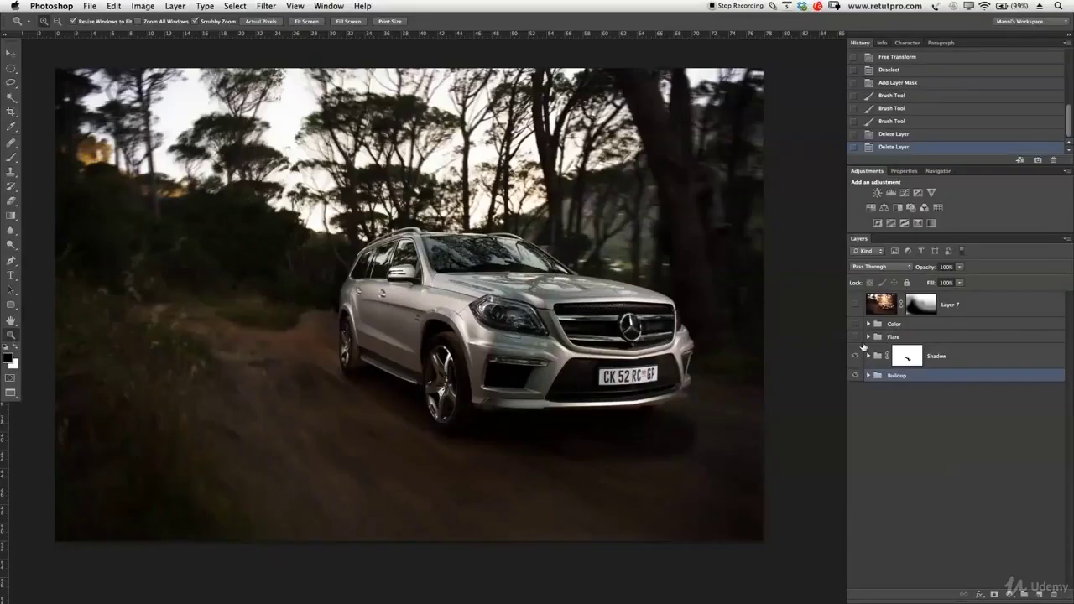
click(856, 304)
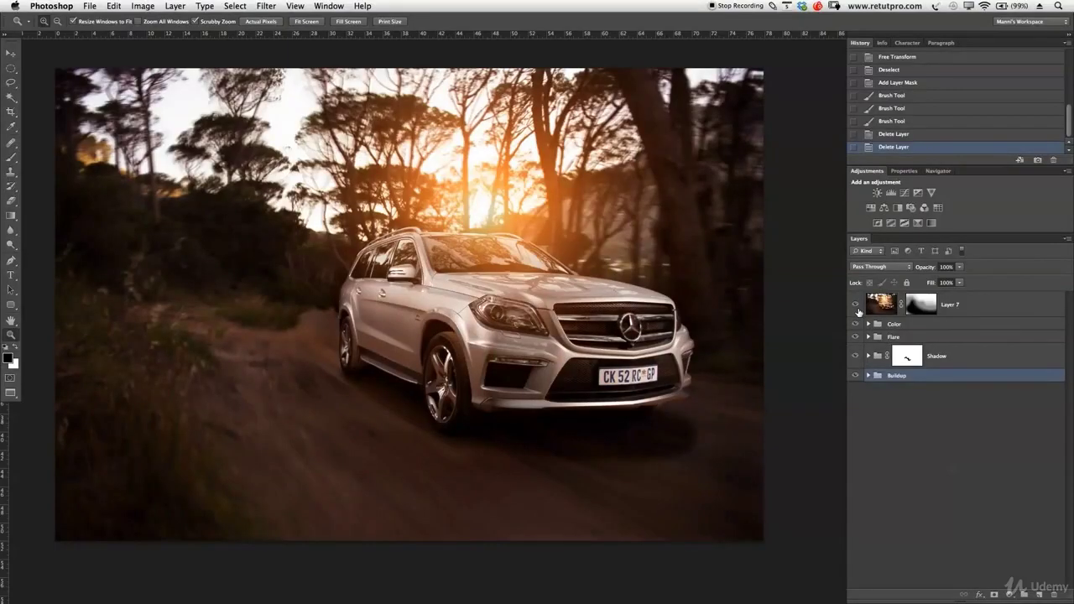
drag(855, 305, 856, 336)
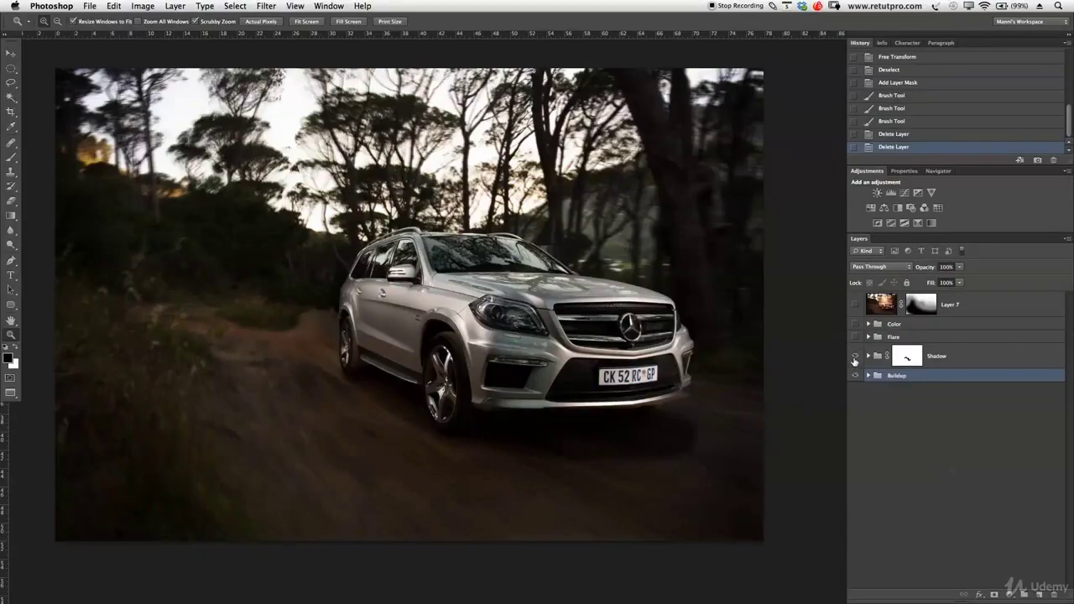
Hide the Shadow group and briefly toggle Group 1 inside Buildup to view the empty road.
click(854, 359)
click(855, 359)
click(856, 359)
click(856, 359)
click(856, 359)
click(869, 376)
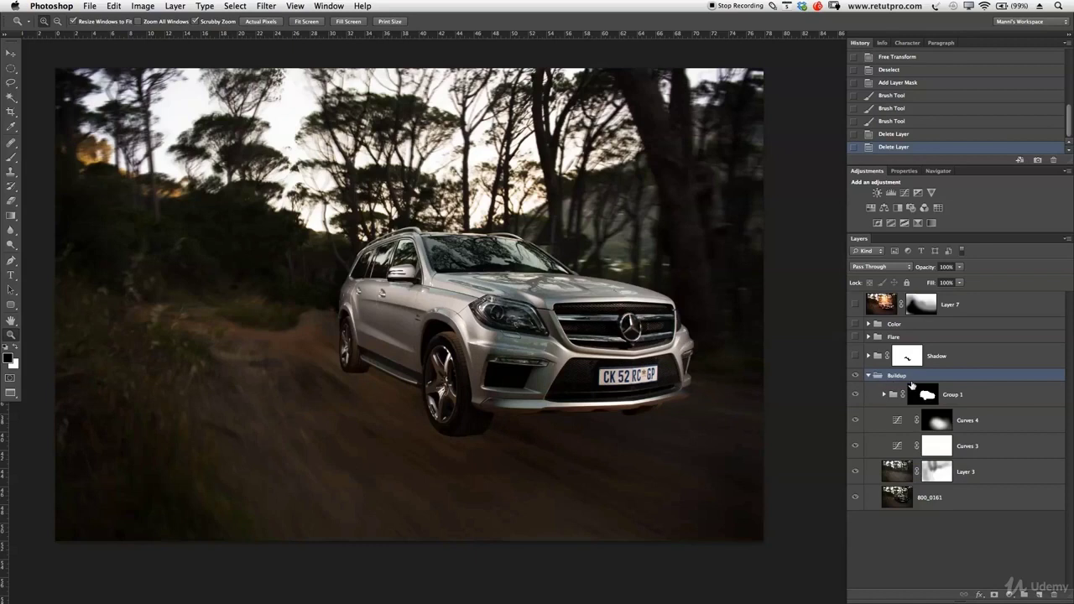
click(857, 396)
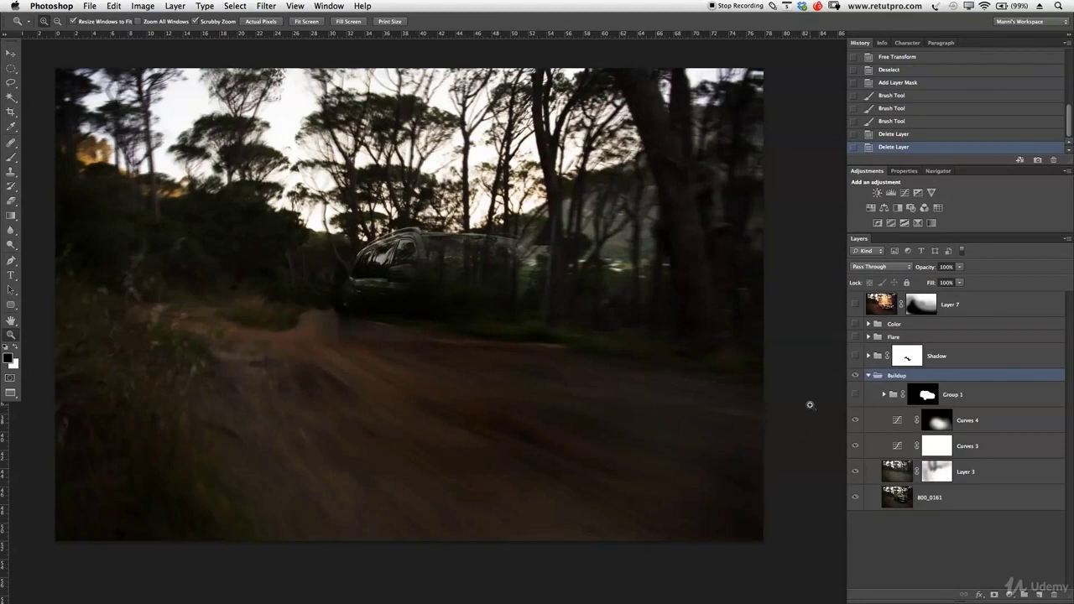
click(855, 394)
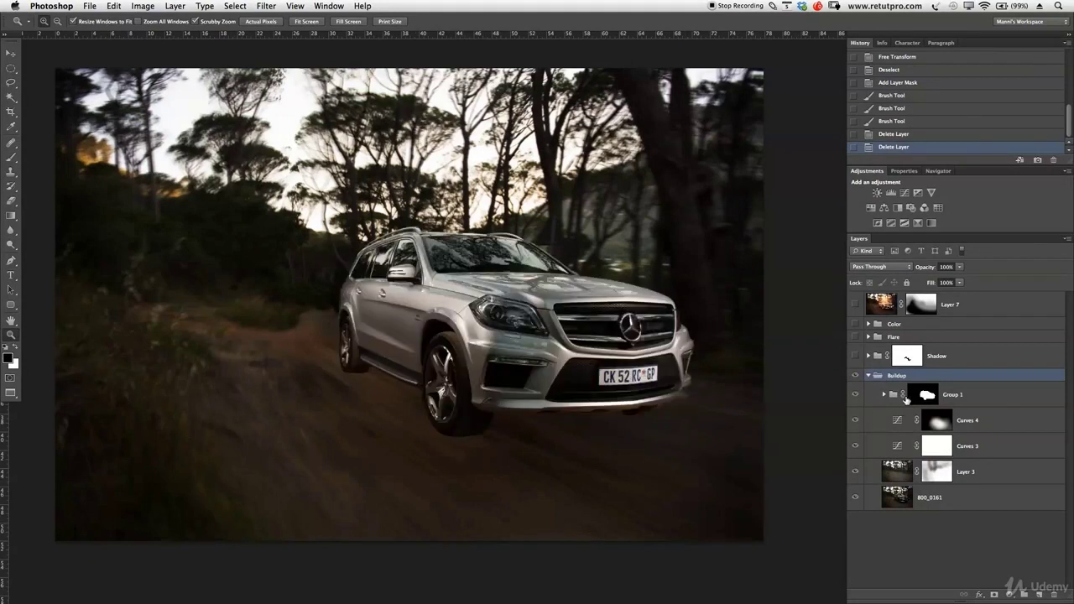
Disable and re-enable Group 1's layer mask, then collapse Group 1 and Buildup.
right_click(924, 396)
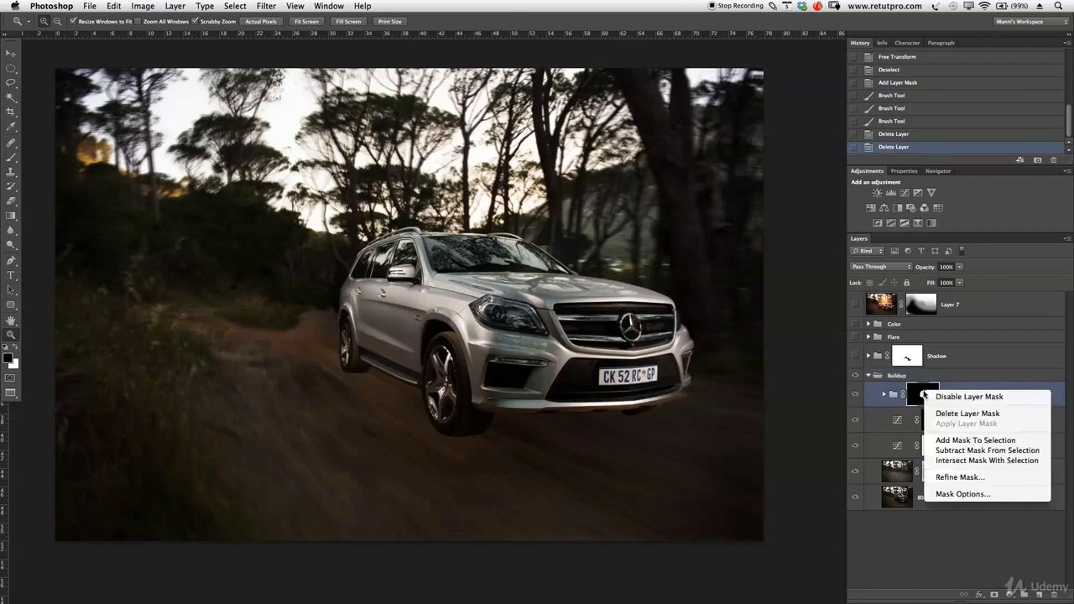
click(940, 397)
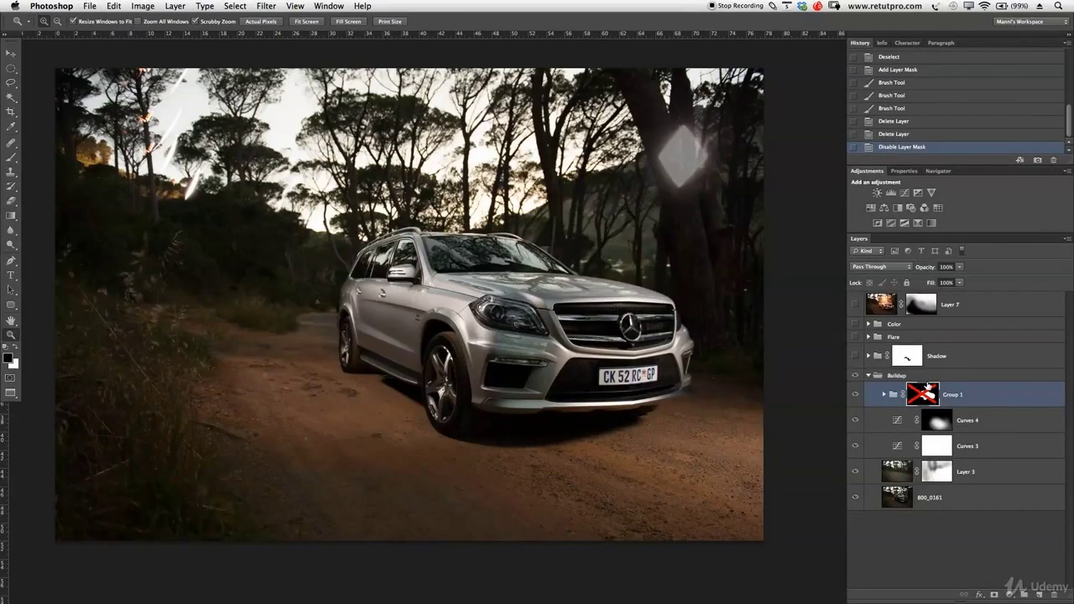
right_click(924, 391)
click(943, 396)
click(884, 396)
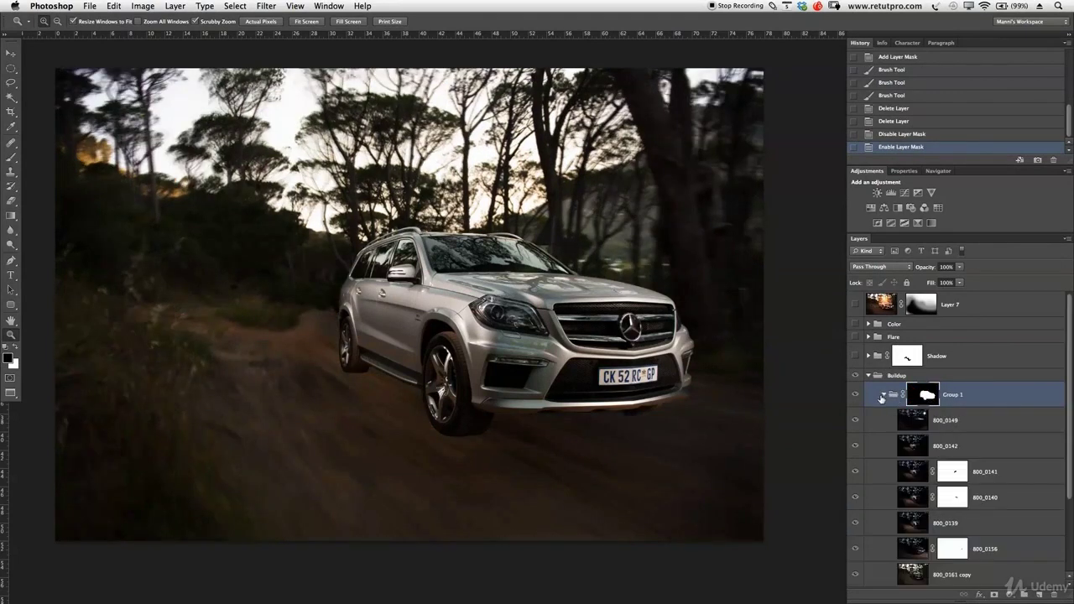
click(884, 396)
click(869, 376)
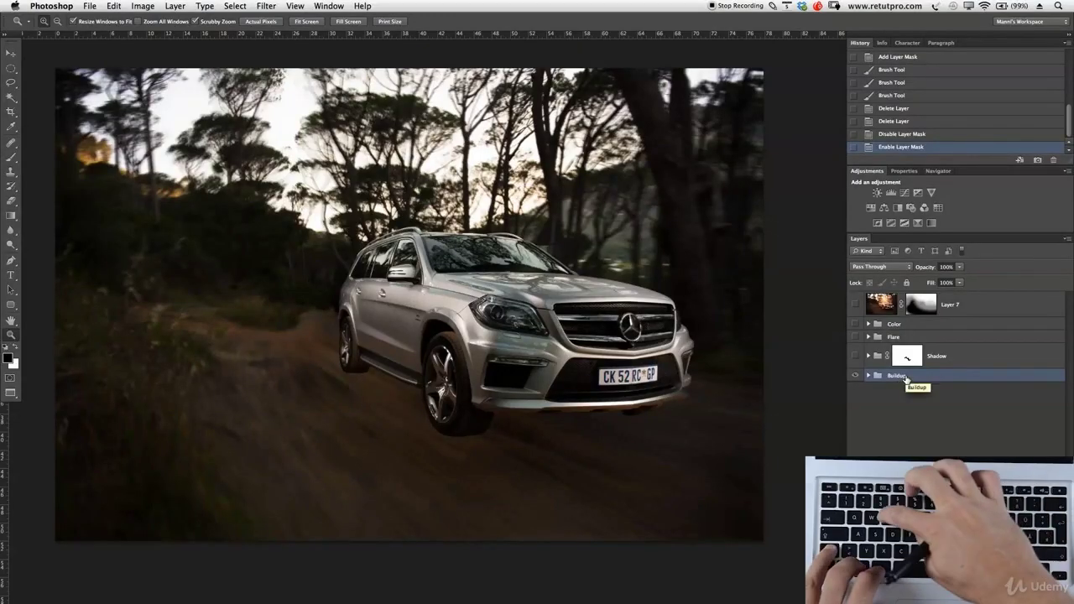
Stamp all visible layers into a new layer named '1' and zoom onto the front wheel.
key(super+alt+shift+e)
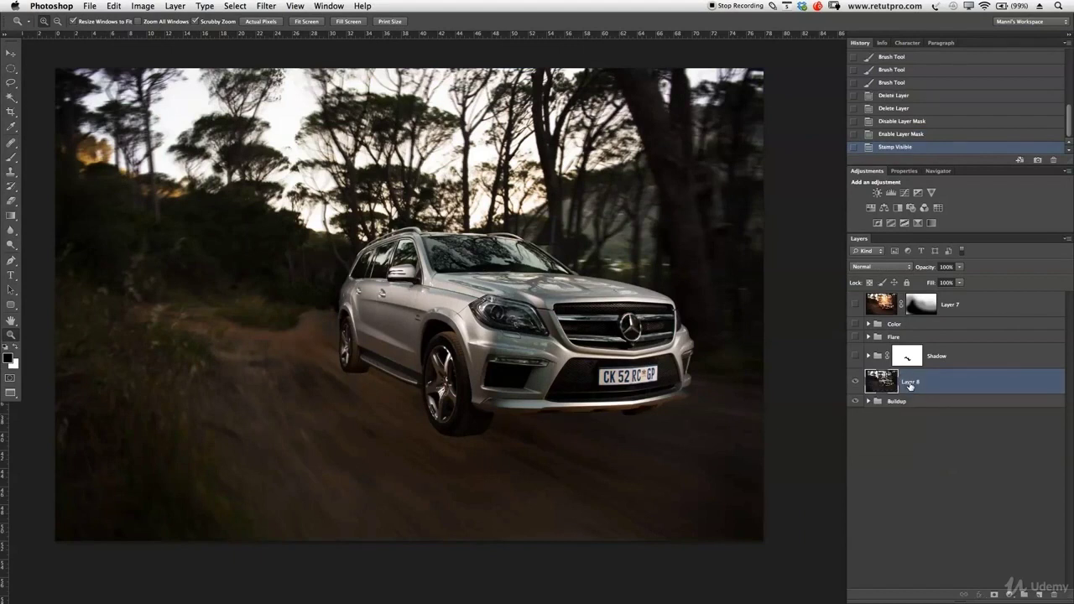
double_click(910, 384)
text(1)
key(Return)
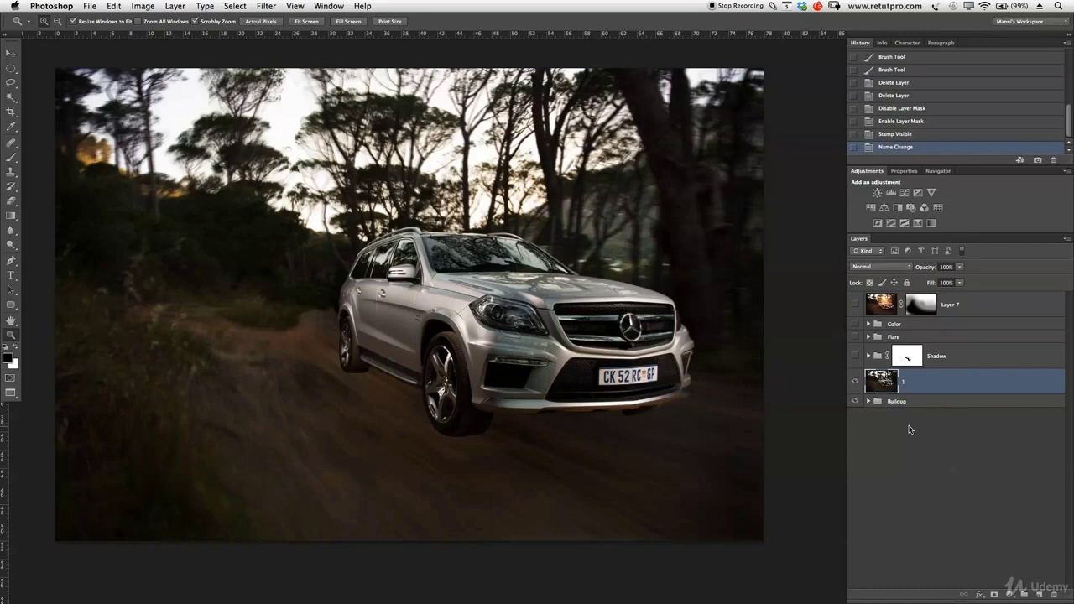
drag(453, 384, 487, 355)
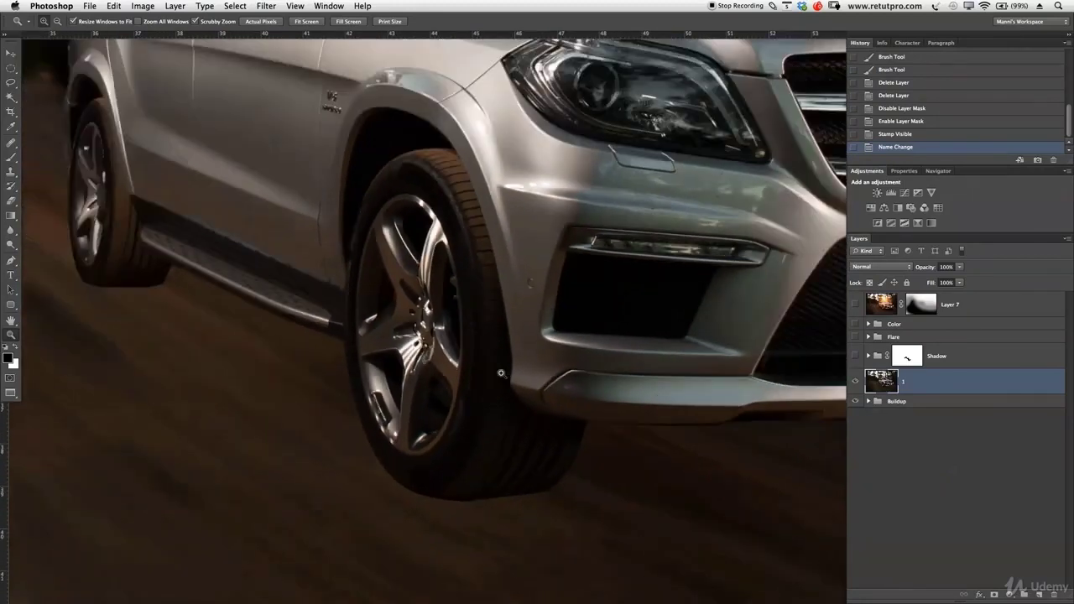
alt+click(511, 370)
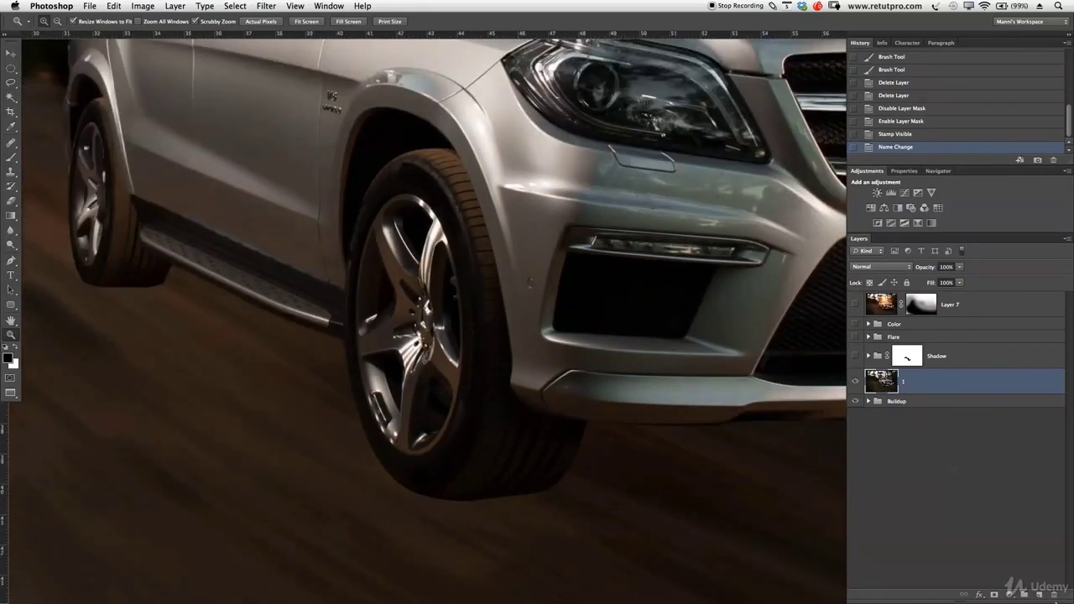
click(1038, 594)
key(b)
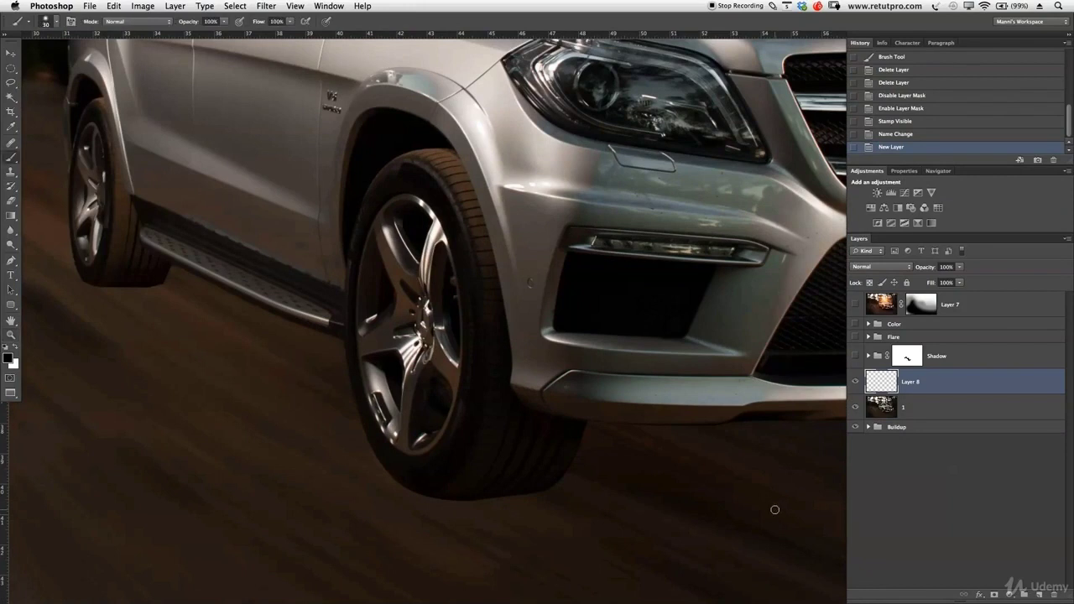
click(11, 359)
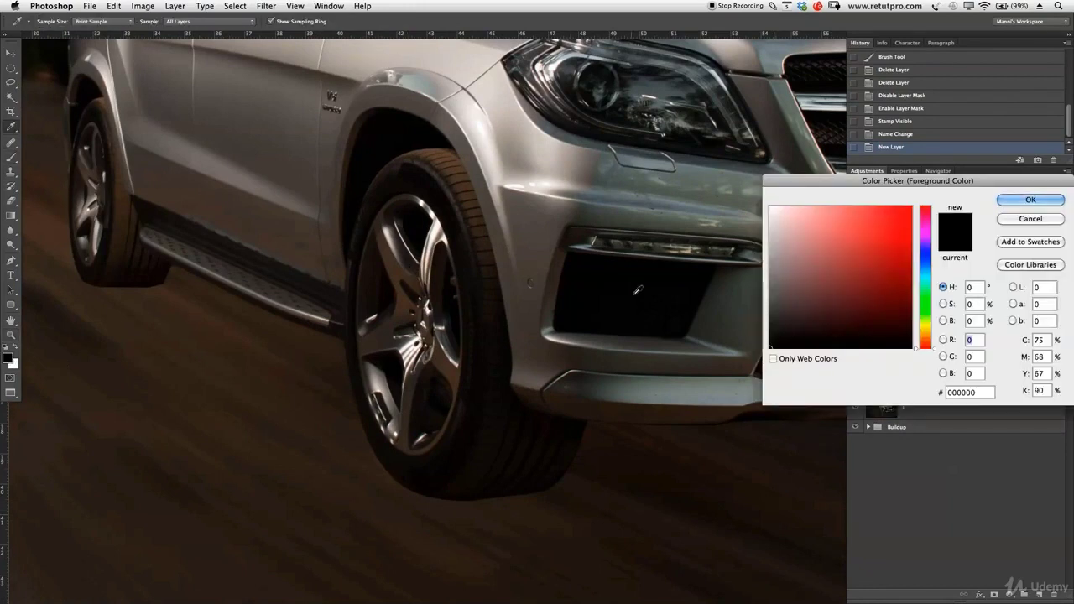
click(910, 210)
click(1031, 199)
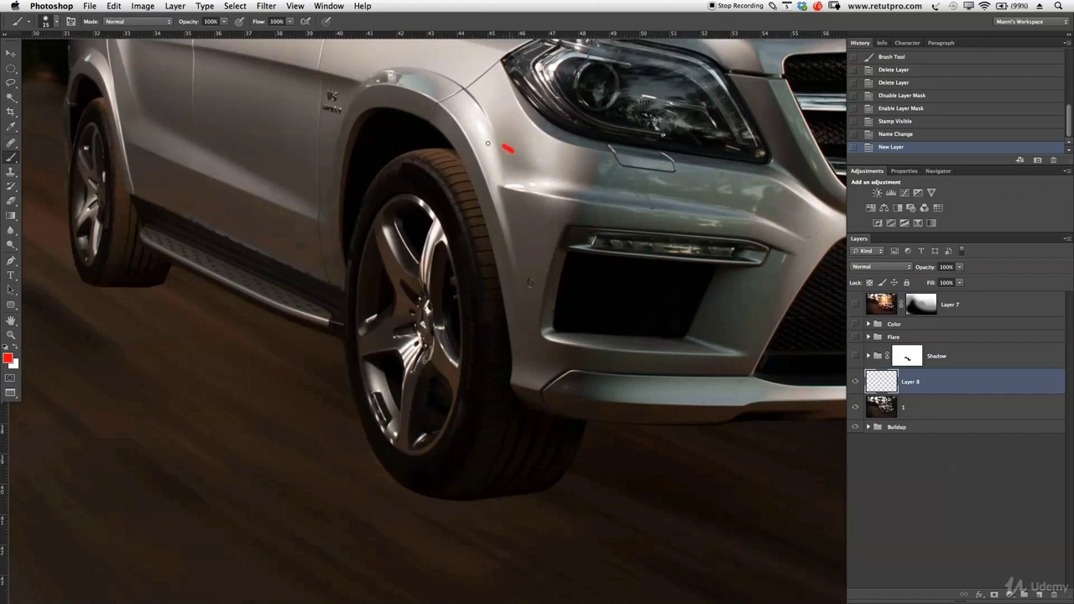
mouse_move(488, 144)
mouse_down()
mouse_move(413, 148)
mouse_move(378, 175)
mouse_move(355, 210)
mouse_move(342, 277)
mouse_move(361, 403)
mouse_move(389, 464)
mouse_move(457, 496)
mouse_move(560, 476)
mouse_move(595, 363)
mouse_move(572, 273)
mouse_move(504, 151)
mouse_up()
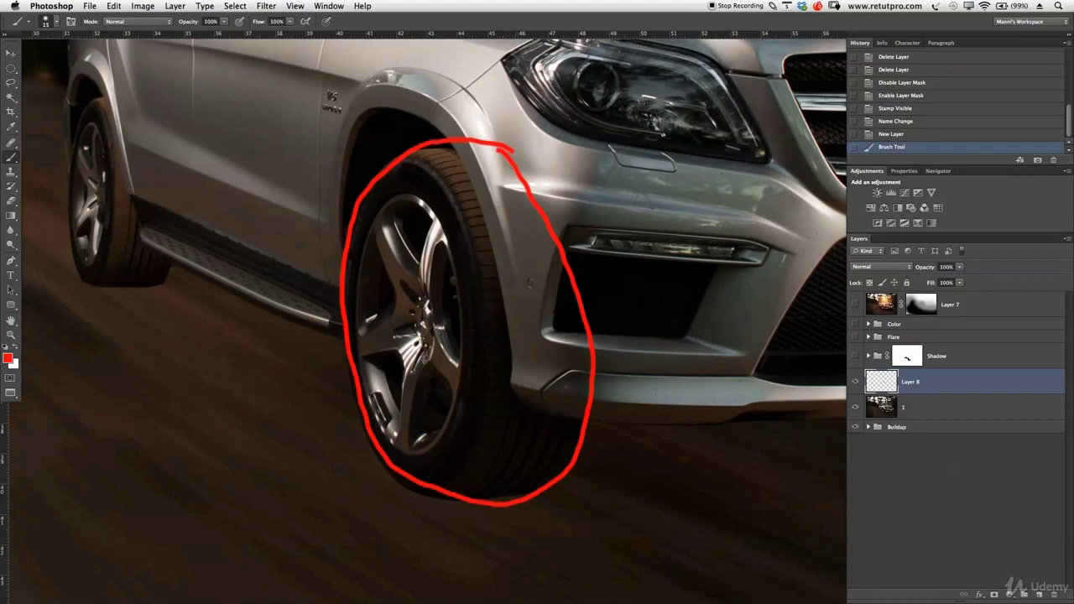
mouse_move(497, 172)
mouse_down()
mouse_move(497, 226)
mouse_move(522, 245)
mouse_move(524, 350)
mouse_up()
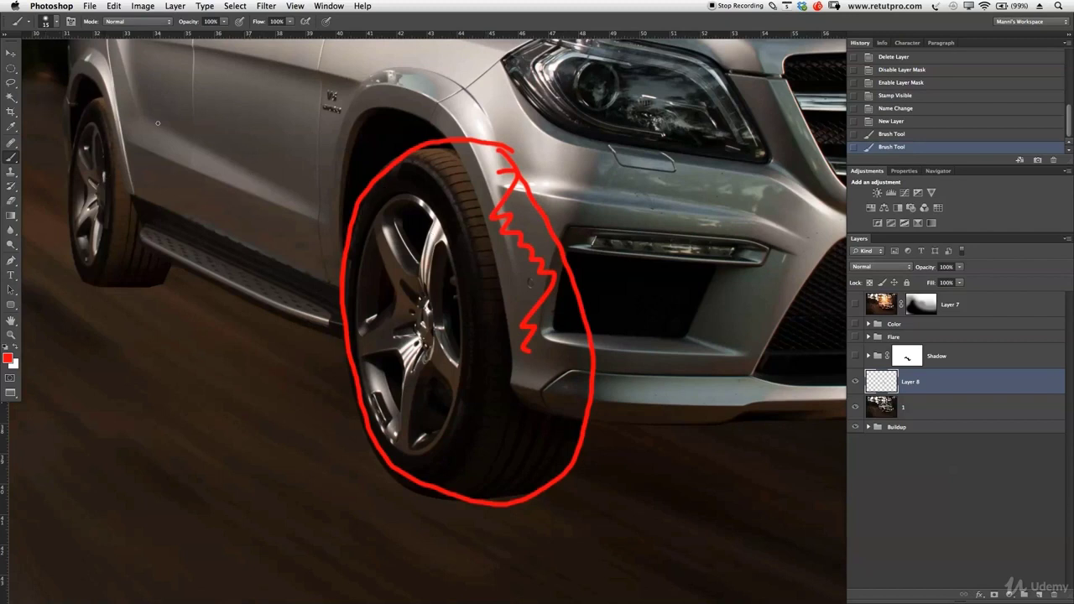
drag(12, 69, 74, 81)
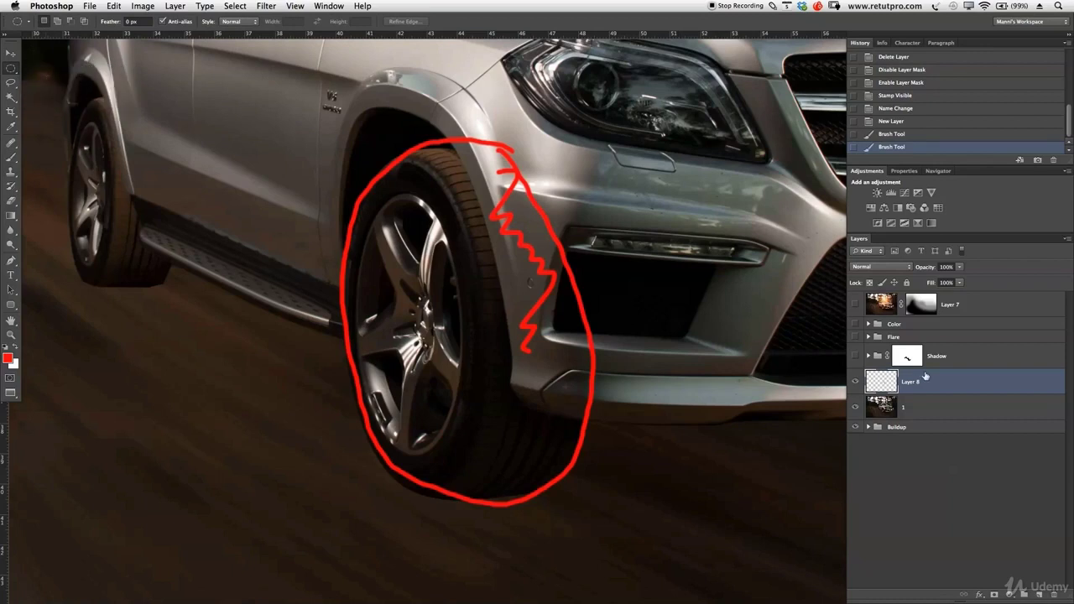
key(Delete)
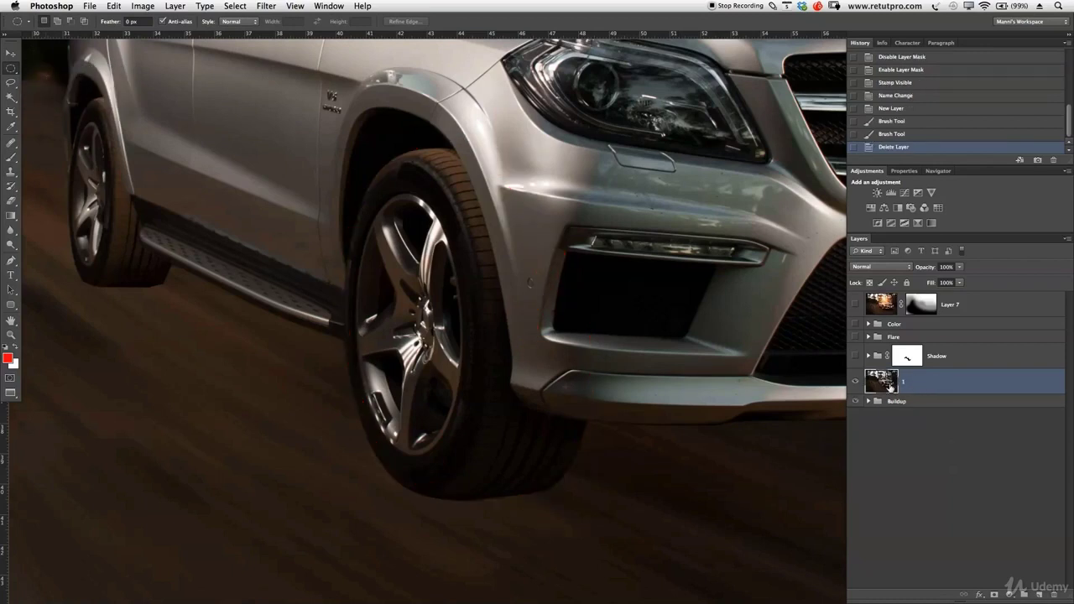
Zoom and pan to the front wheel, then draw an elliptical marquee around it.
key(z)
click(460, 366)
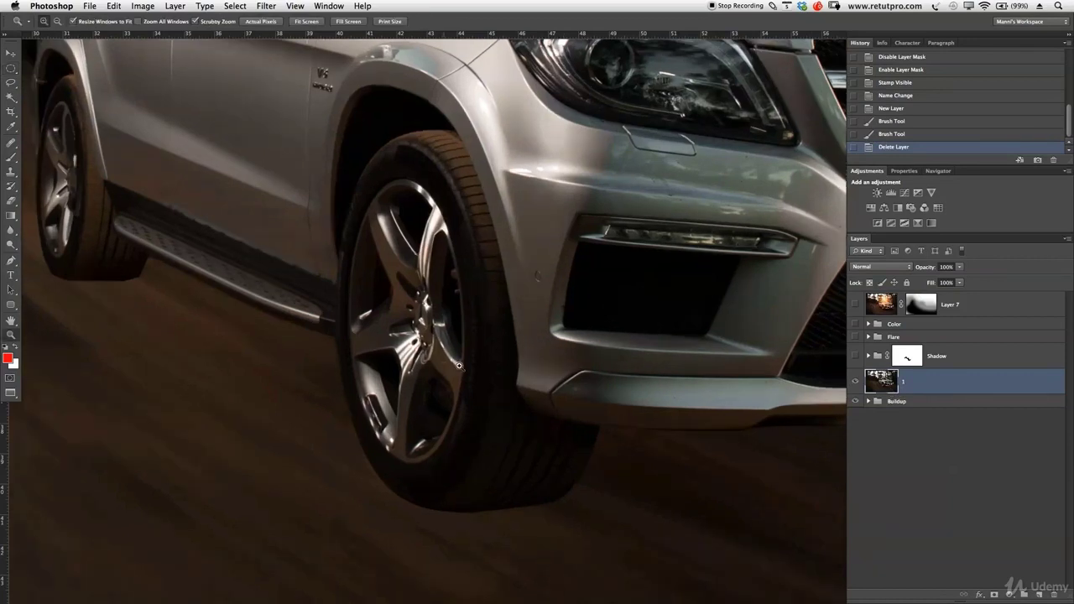
click(459, 370)
drag(513, 297, 506, 321)
key(m)
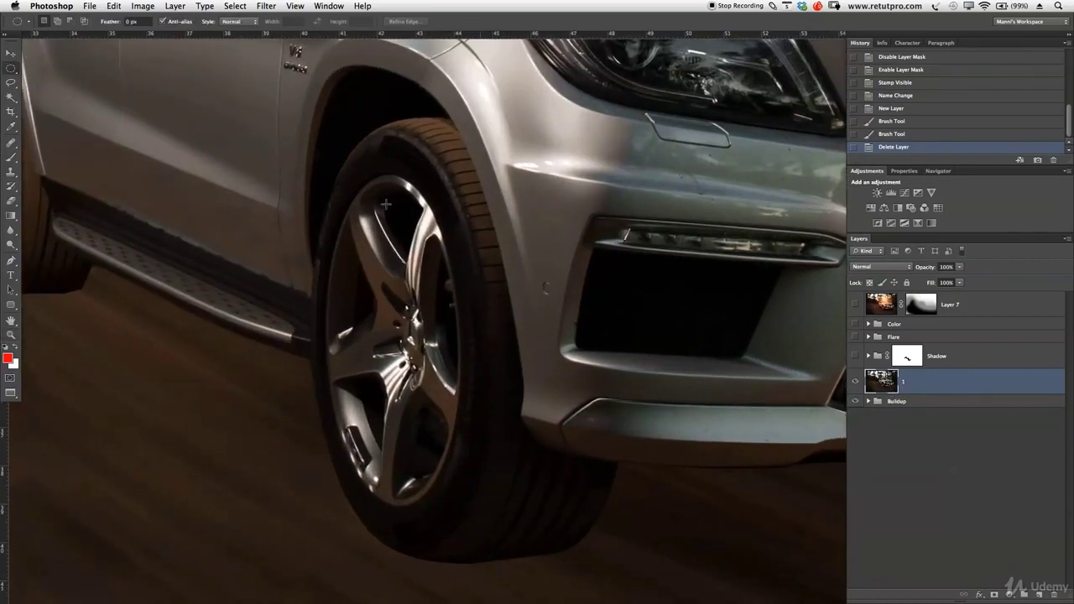
drag(310, 126, 552, 564)
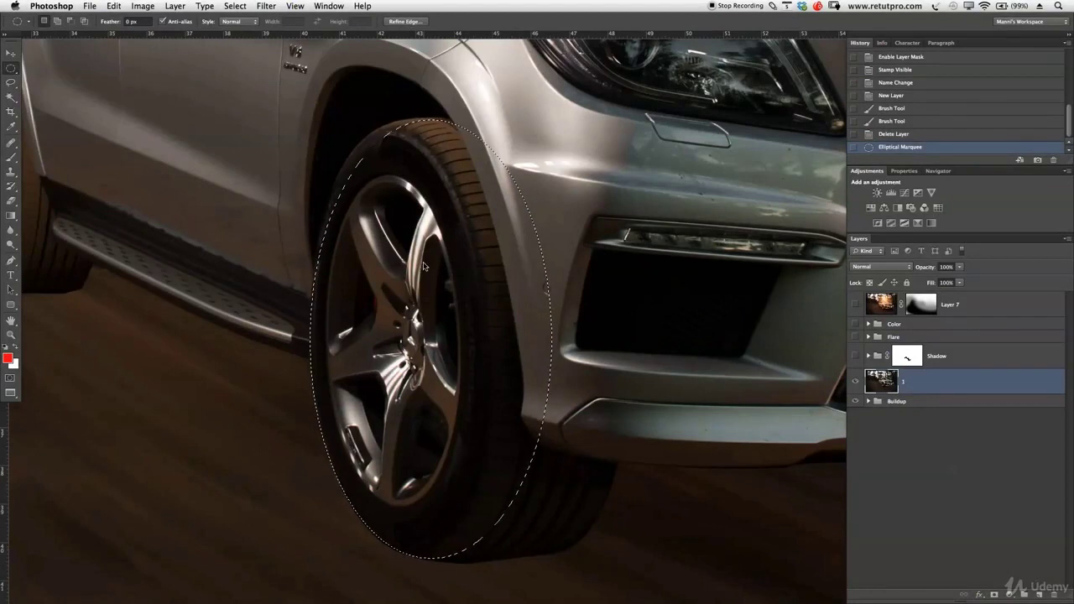
Transform the elliptical selection, skewing its top and stretching it taller to fit the wheel.
right_click(424, 266)
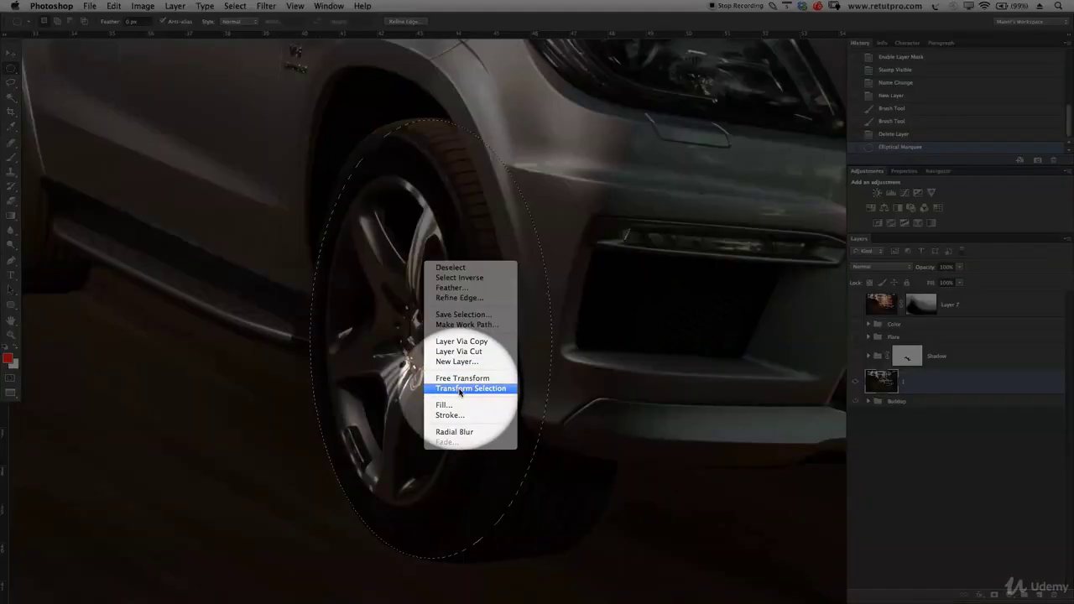
click(459, 388)
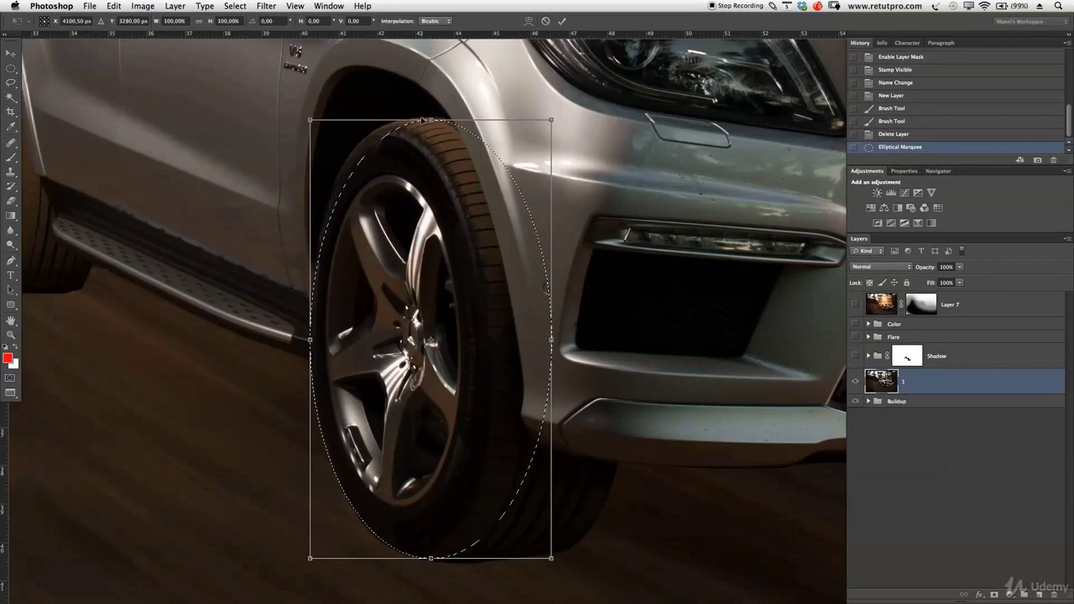
drag(429, 120, 413, 119)
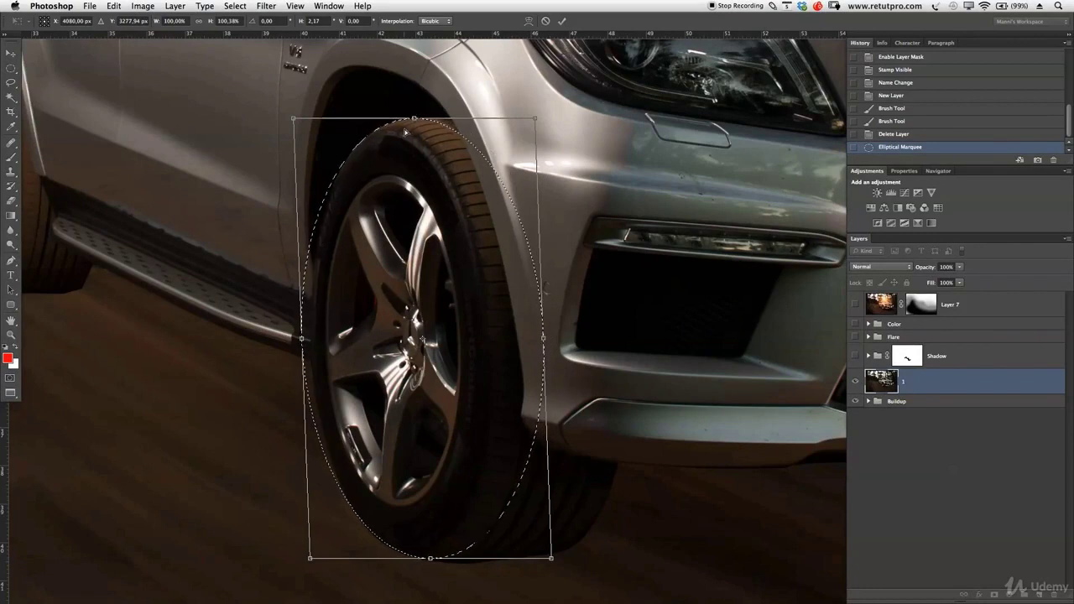
drag(414, 120, 420, 119)
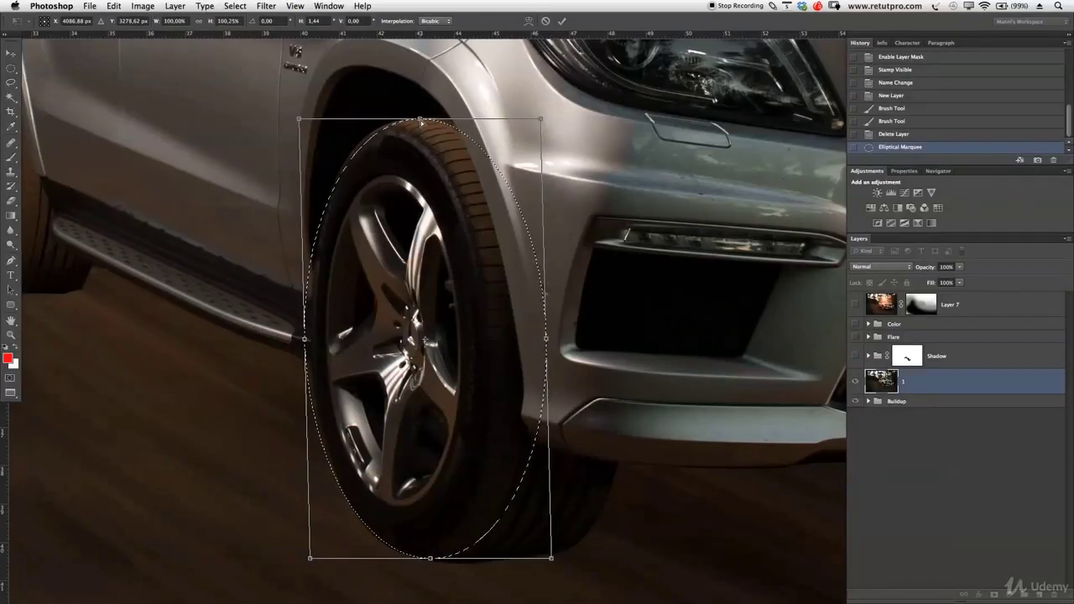
drag(419, 118, 419, 117)
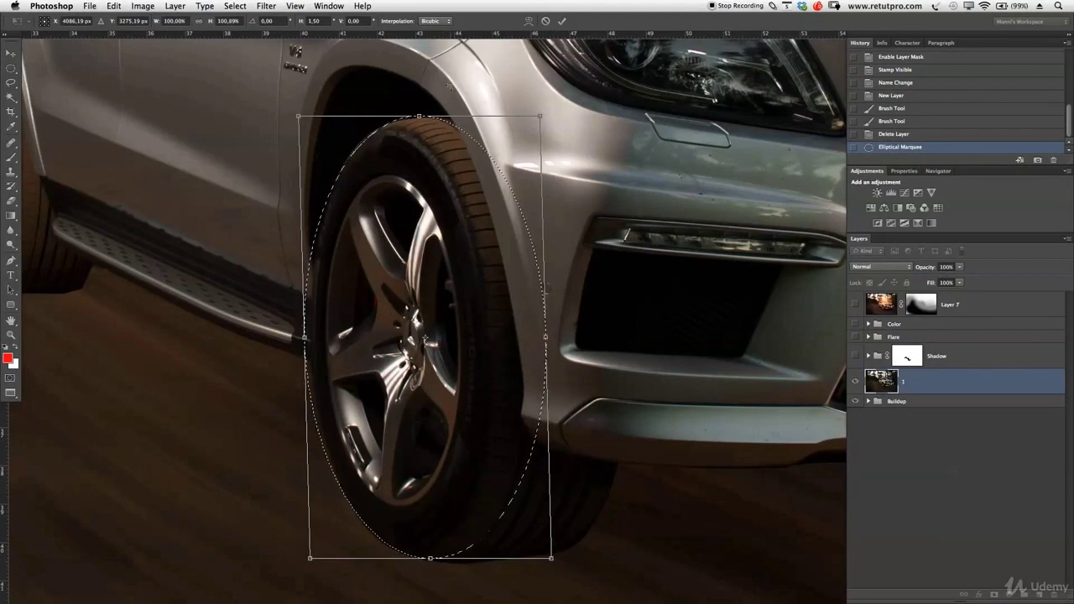
click(562, 21)
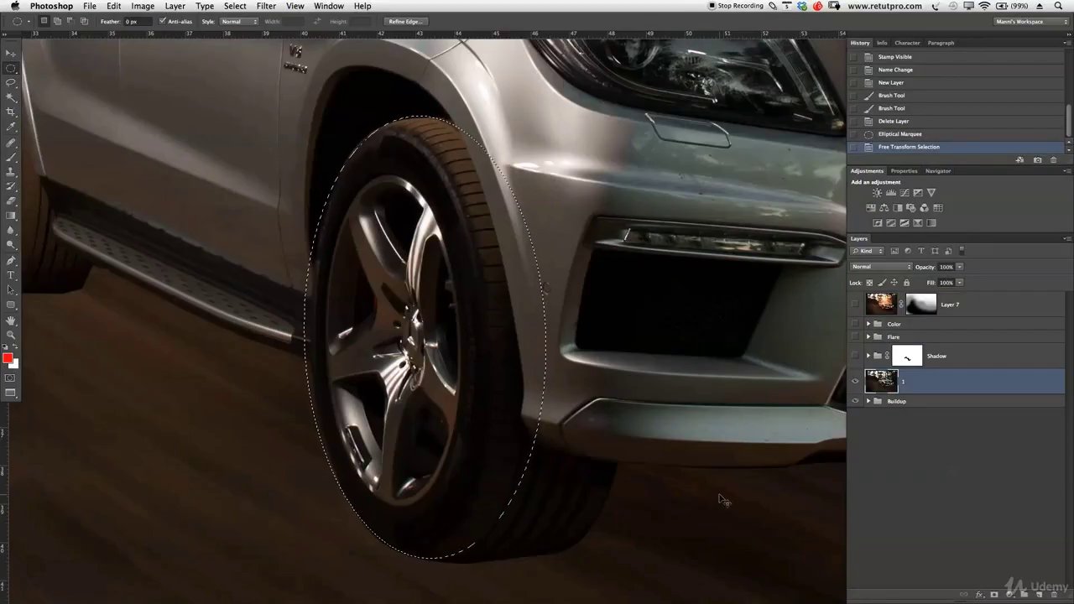
Paste the wheel onto a new layer named 'wheel' and duplicate it as 'wheel copy'.
key(super+v)
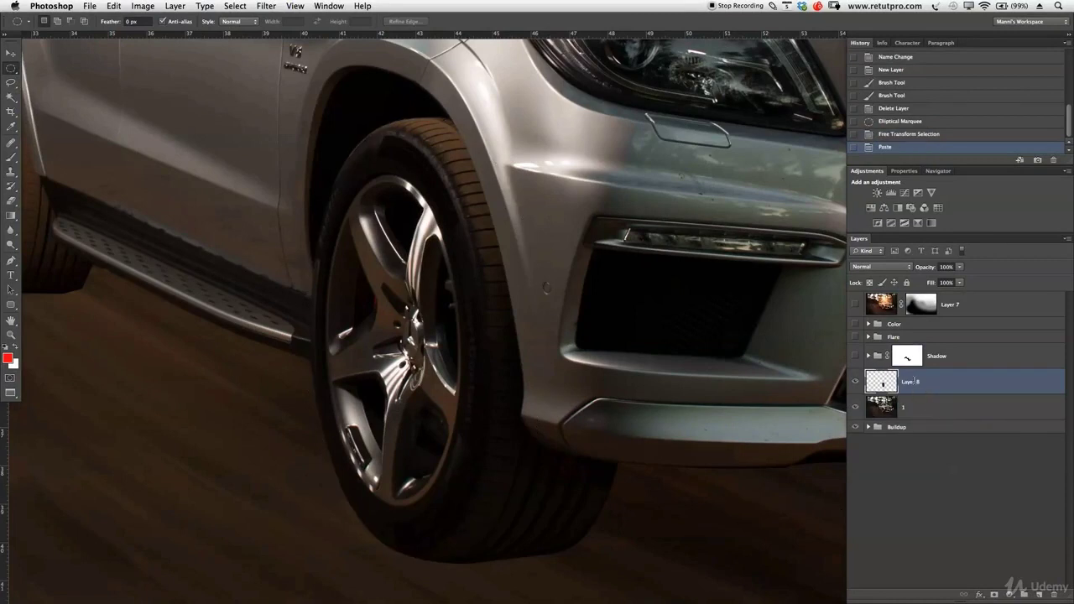
double_click(914, 382)
key(Return)
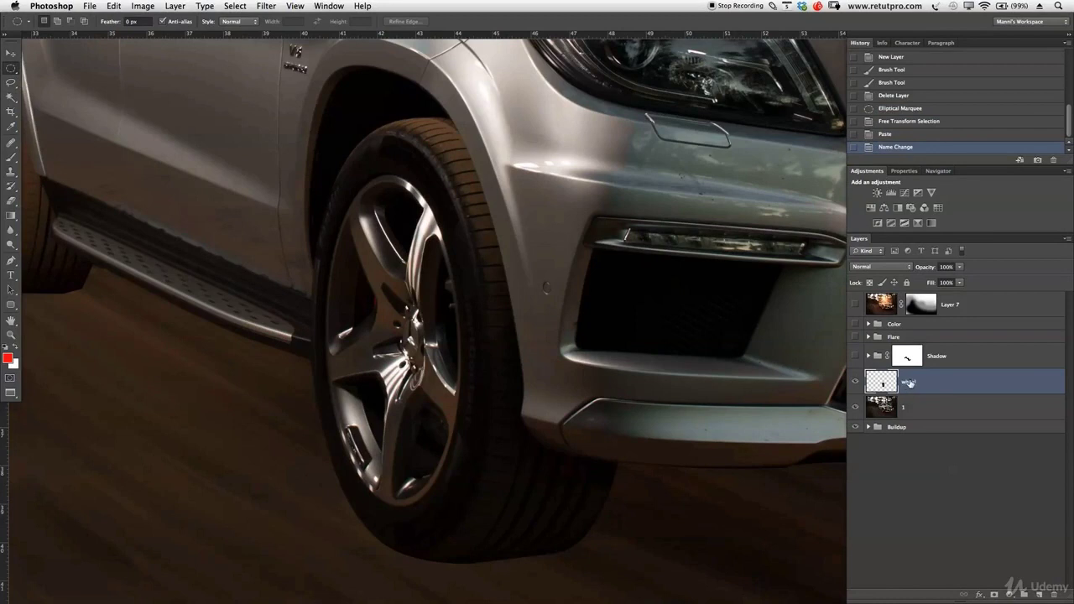
key(cmd+j)
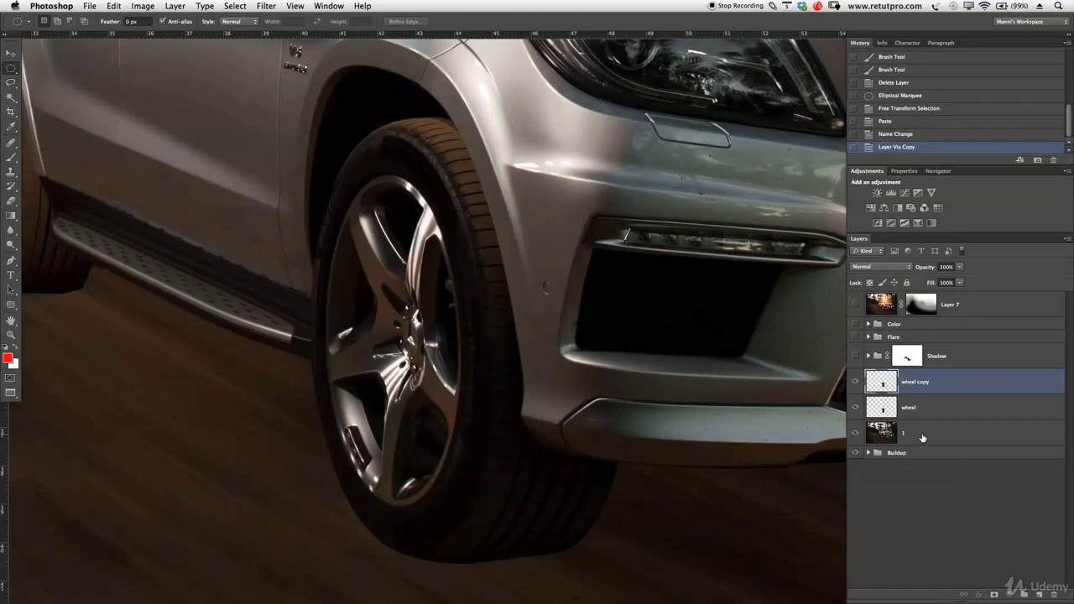
Delete layer '1' and load the wheel layer's outline as a selection.
click(922, 438)
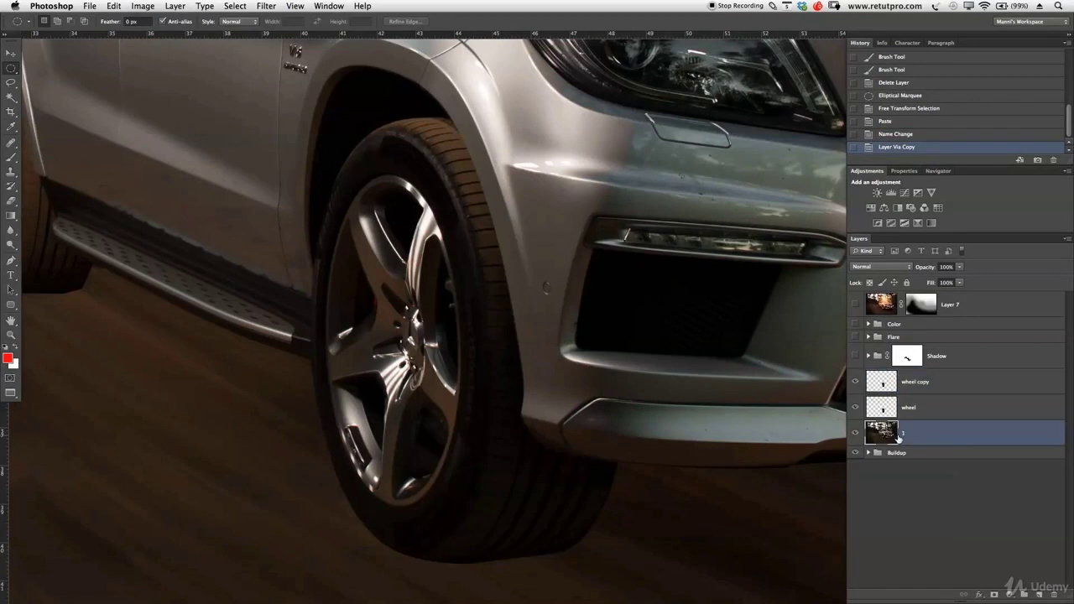
key(Delete)
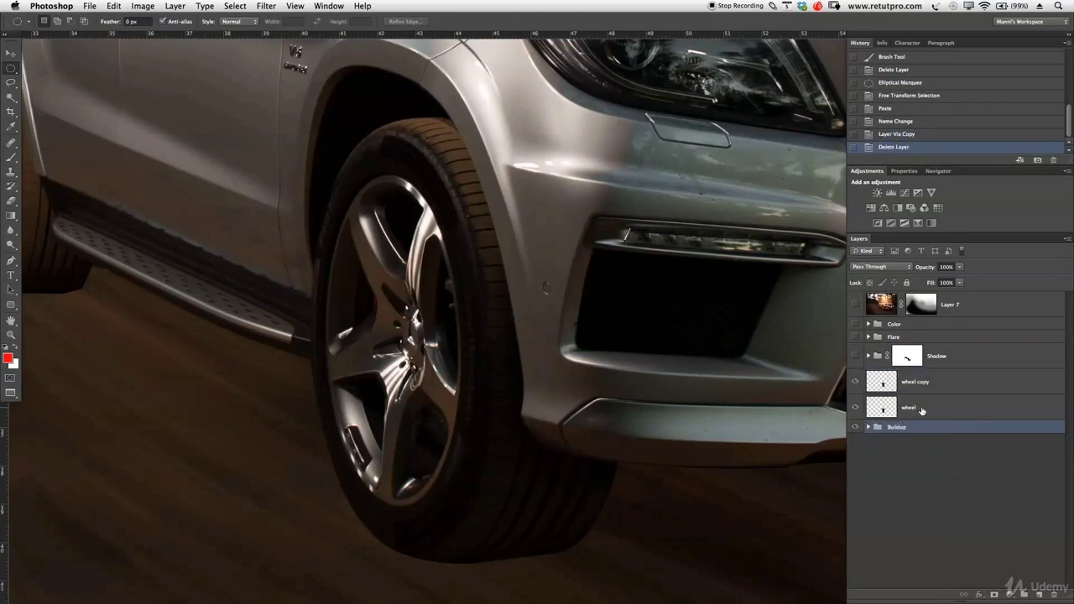
click(922, 409)
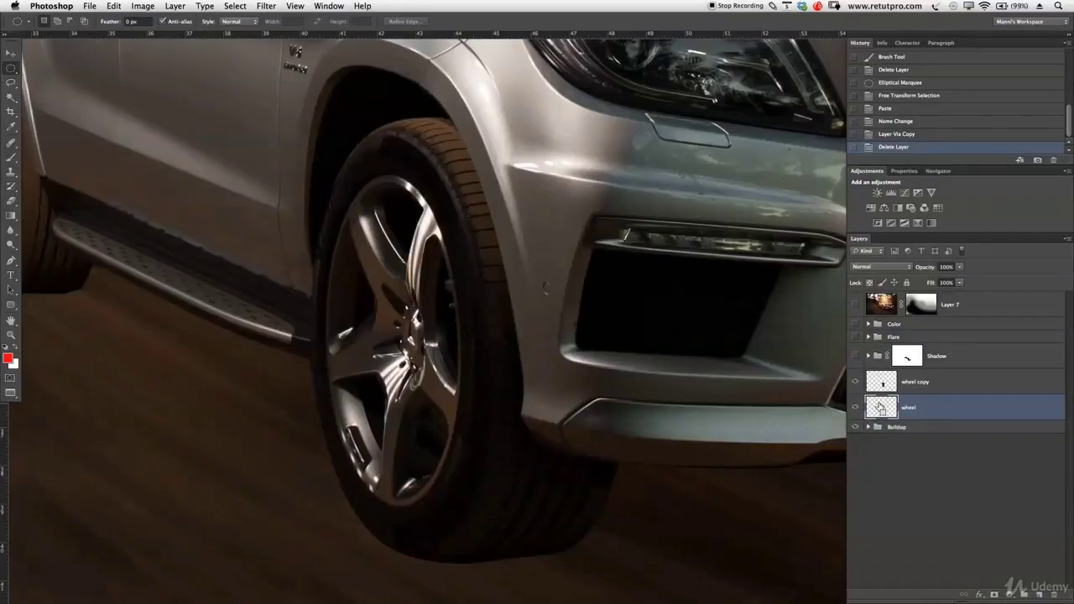
super+click(879, 409)
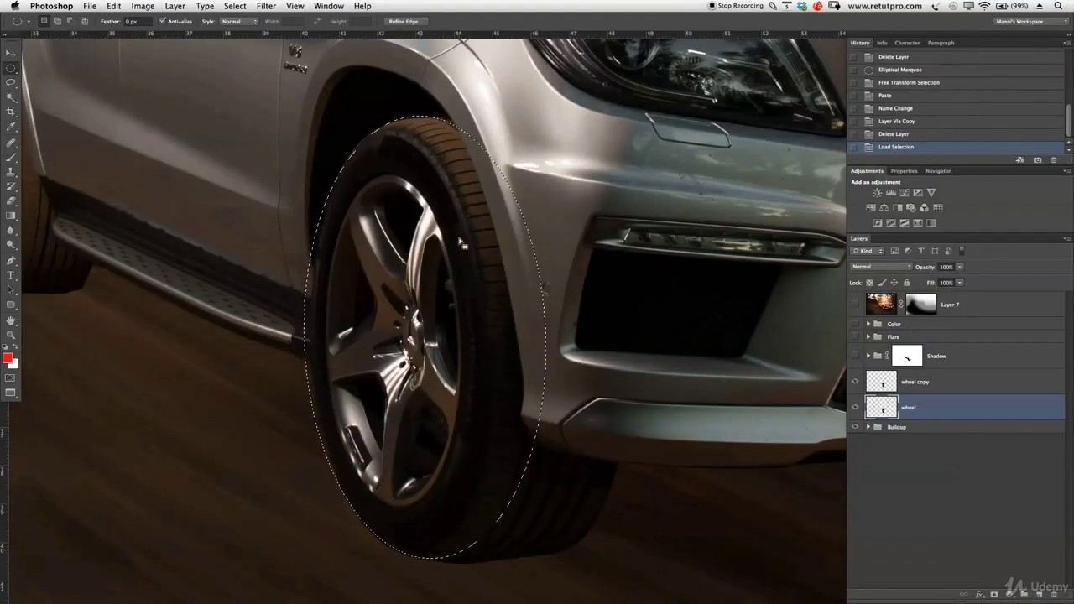
Free-transform the 'wheel' layer wider from its left side into a circle, then hide 'wheel copy'.
key(super+t)
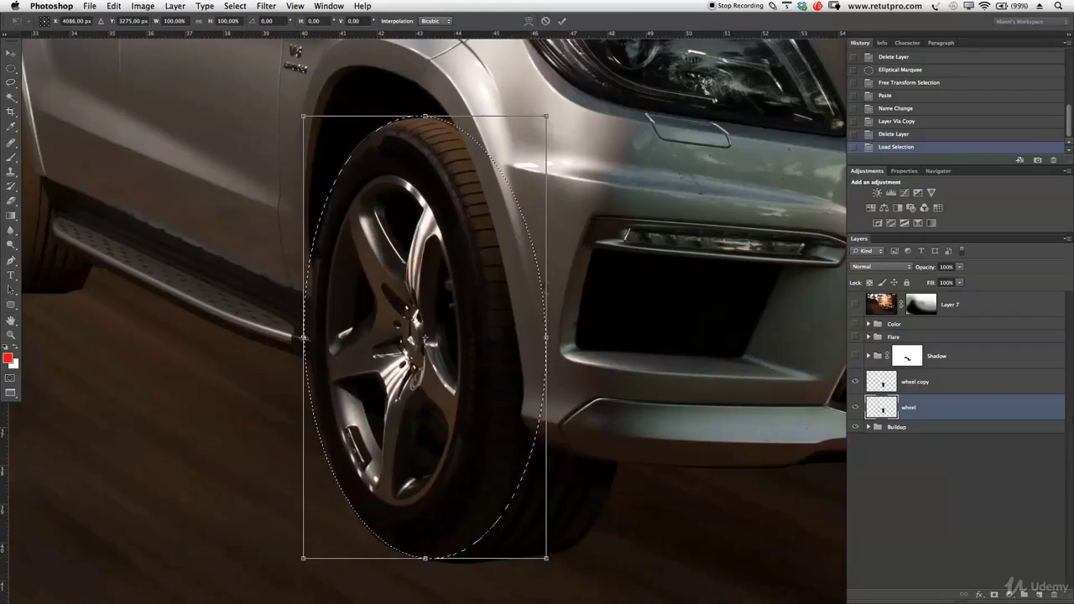
drag(274, 337, 105, 339)
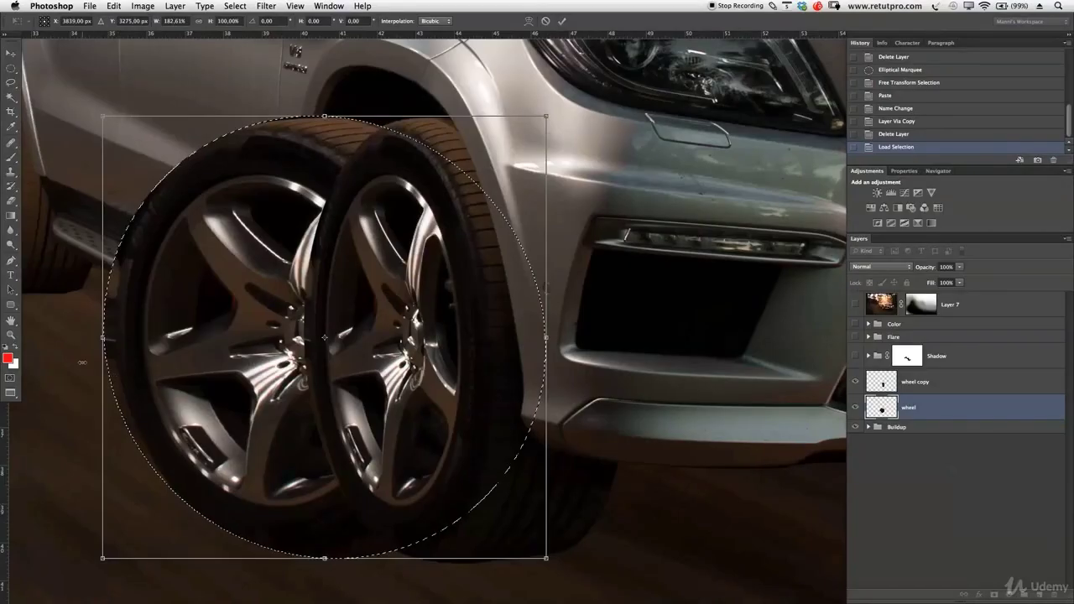
drag(110, 339, 120, 339)
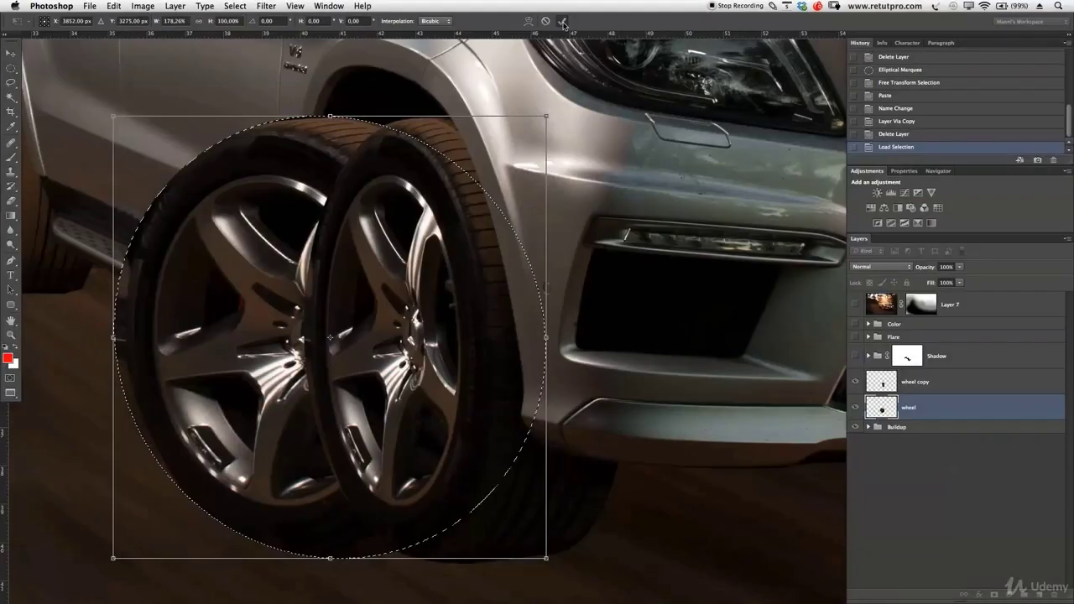
click(563, 22)
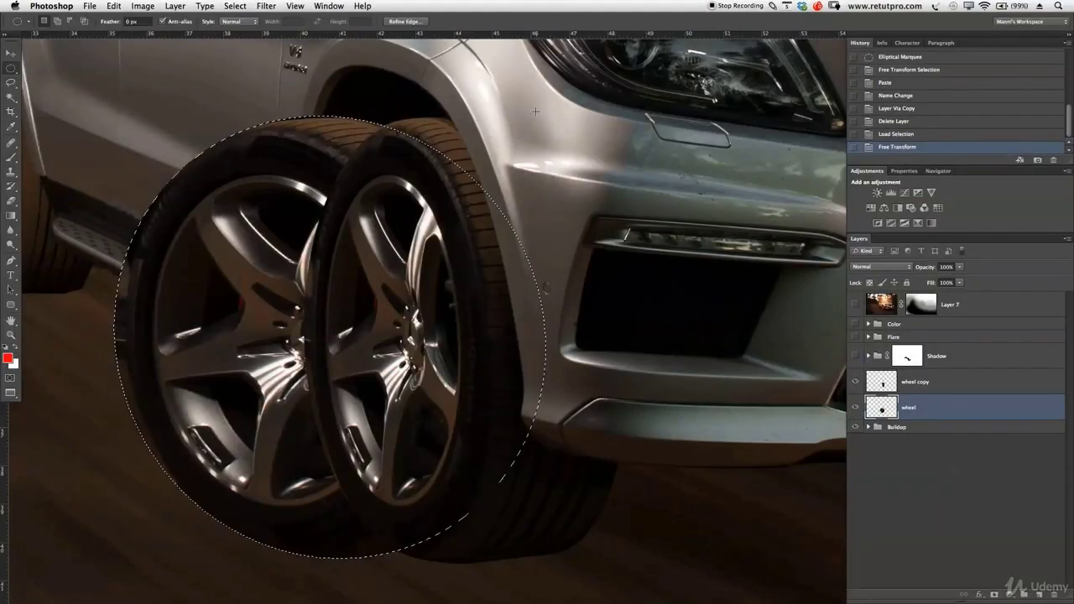
click(856, 382)
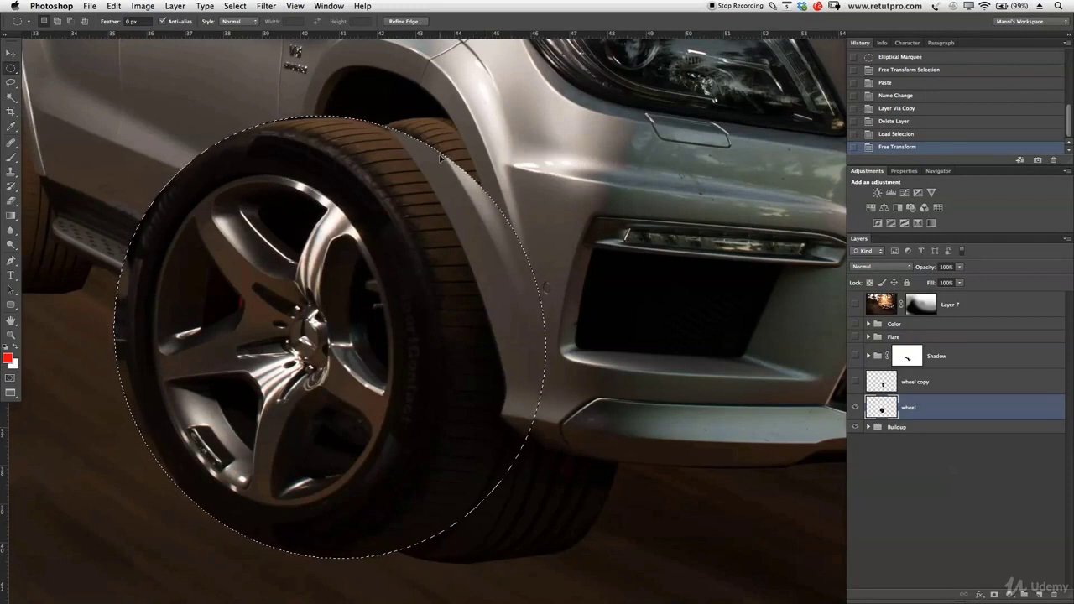
Open the Radial Blur filter and set its blur method to Spin.
click(267, 6)
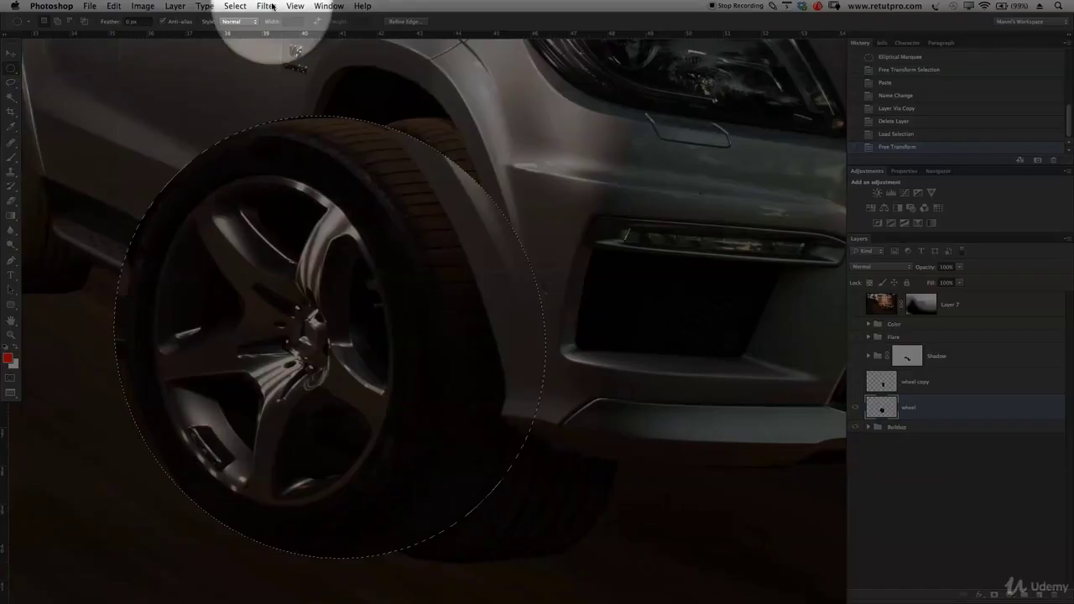
click(359, 179)
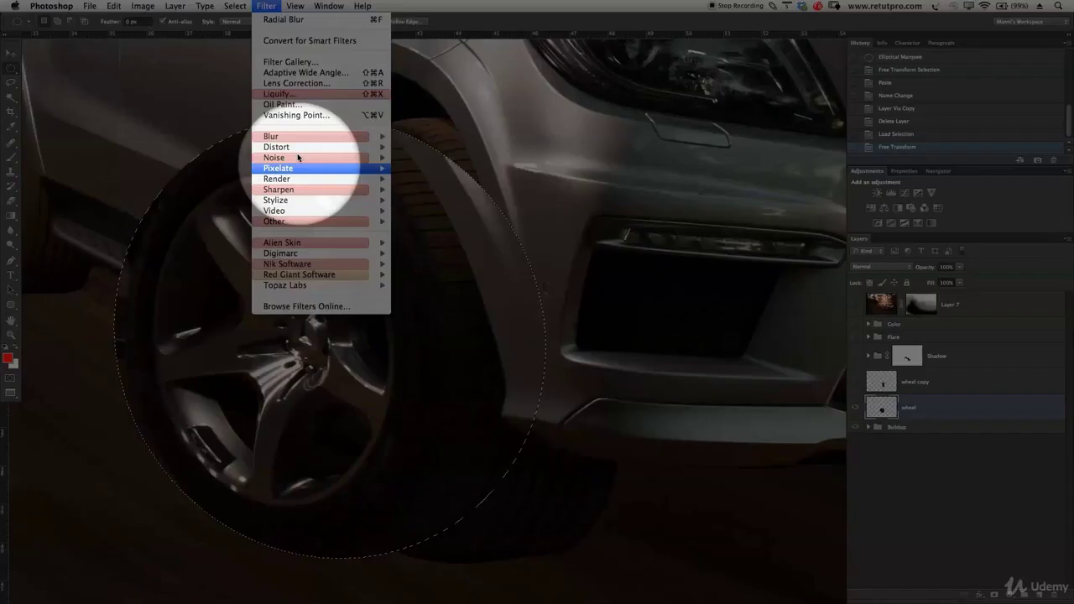
mouse_move(352, 136)
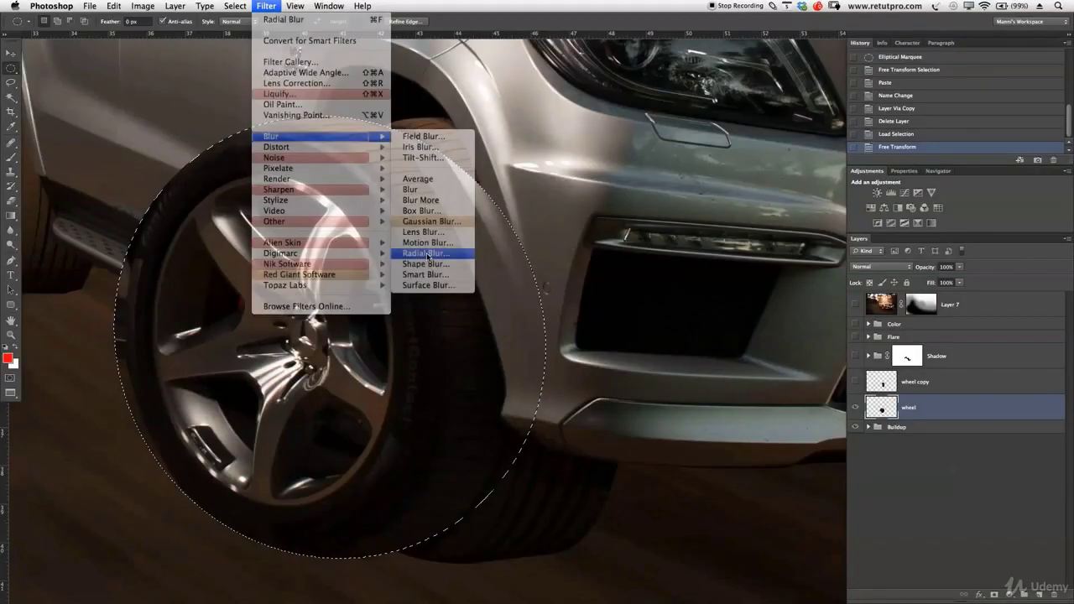
click(428, 255)
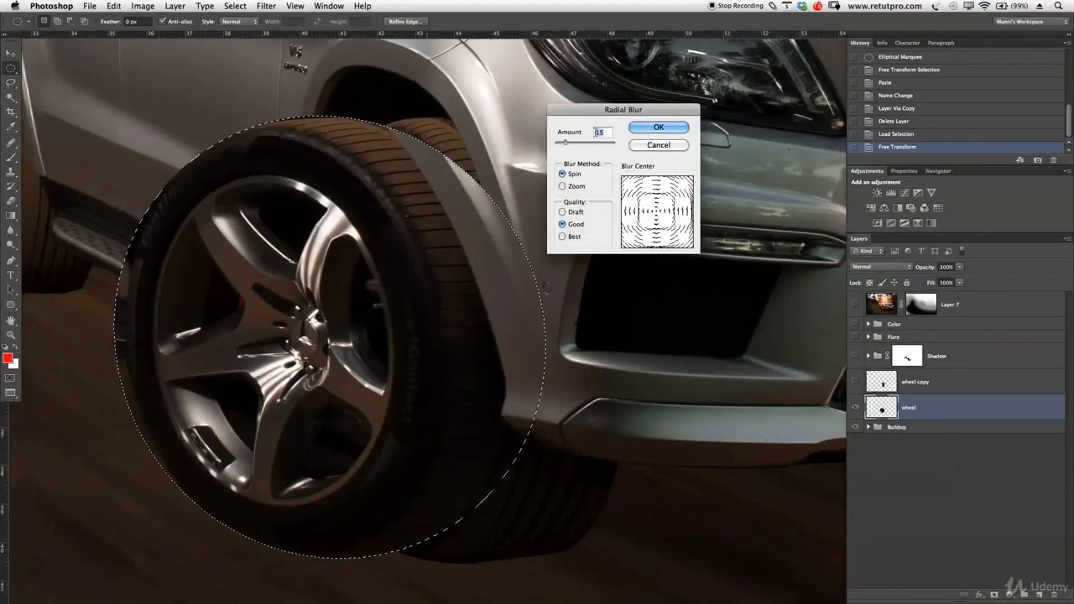
drag(597, 115, 637, 111)
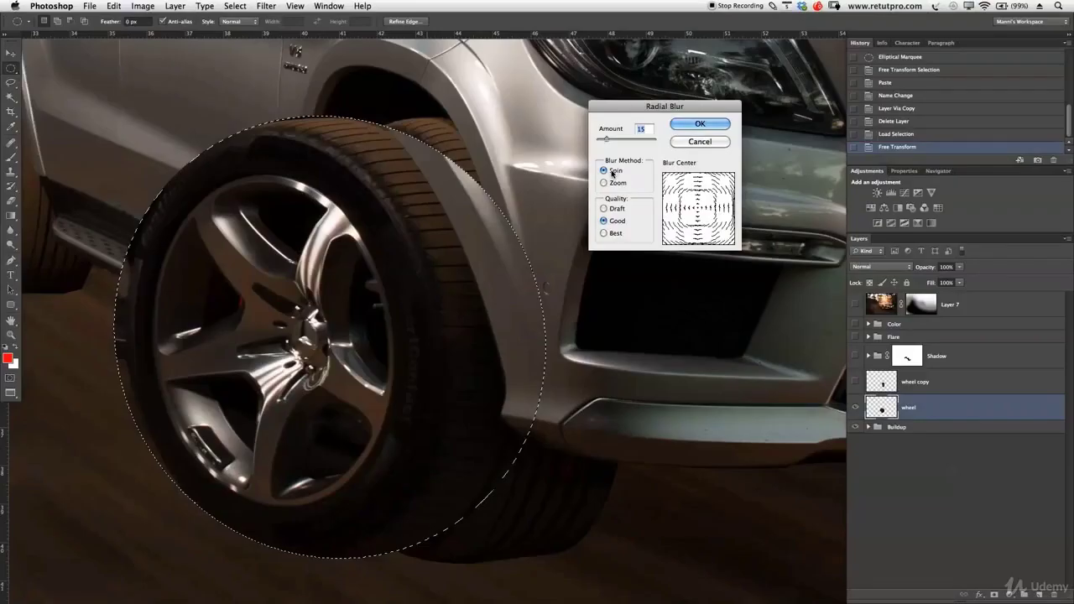
click(604, 183)
click(605, 171)
Set the Radial Blur amount to 15 and apply it to the wheel.
text(5)
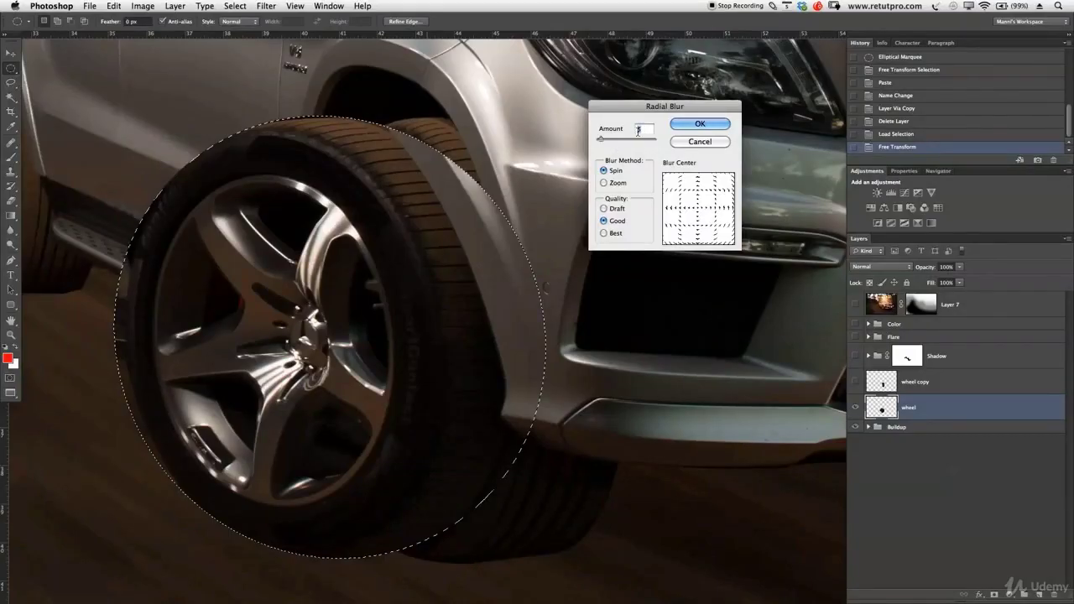
text(10)
key(BackSpace)
text(5)
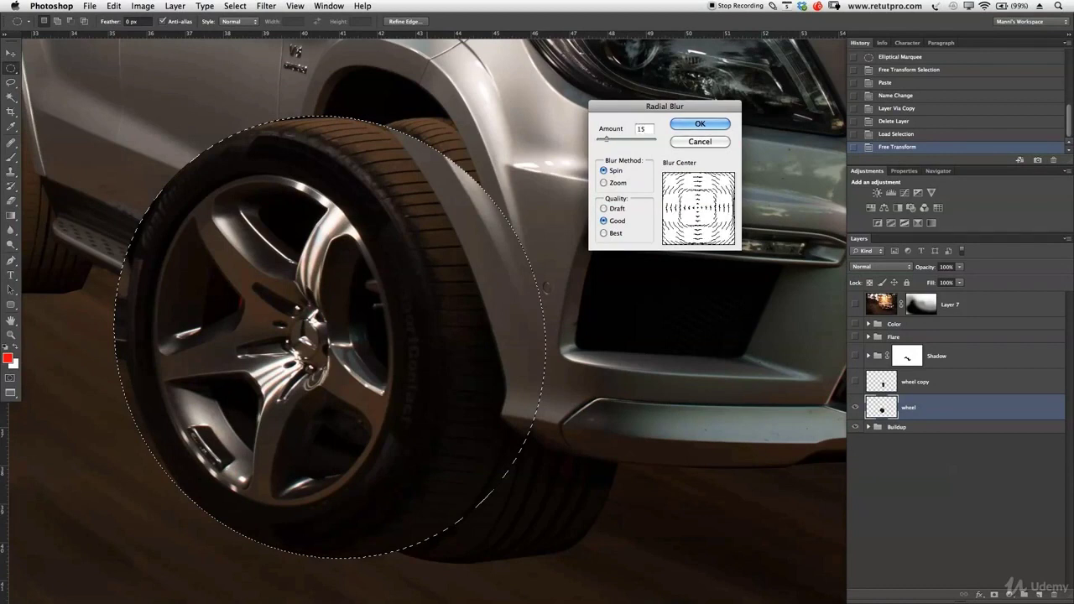
key(BackSpace)
key(BackSpace)
text(20)
key(BackSpace)
text(15)
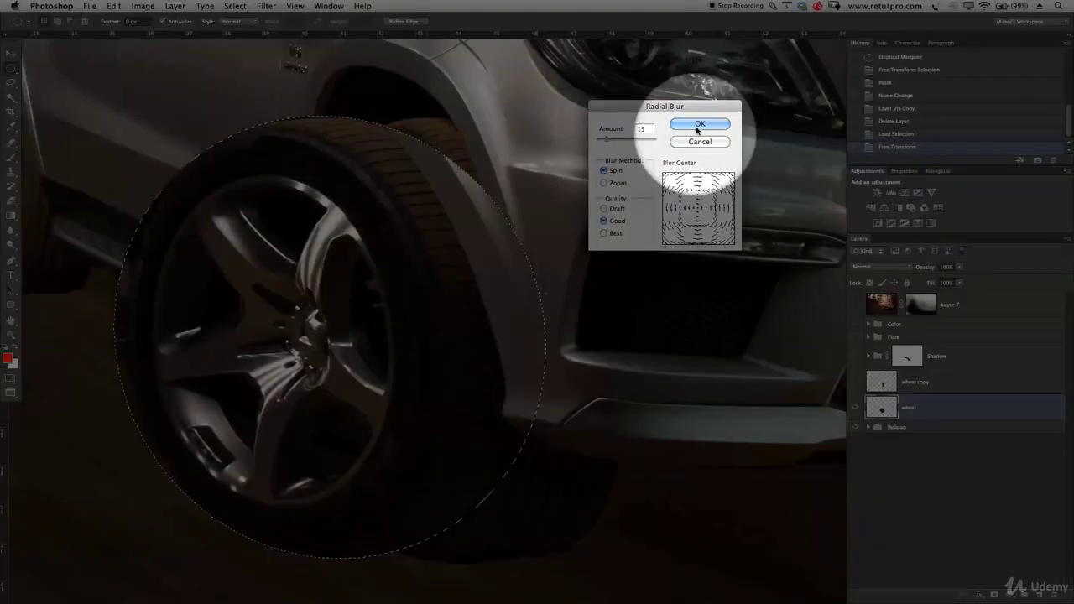
click(698, 125)
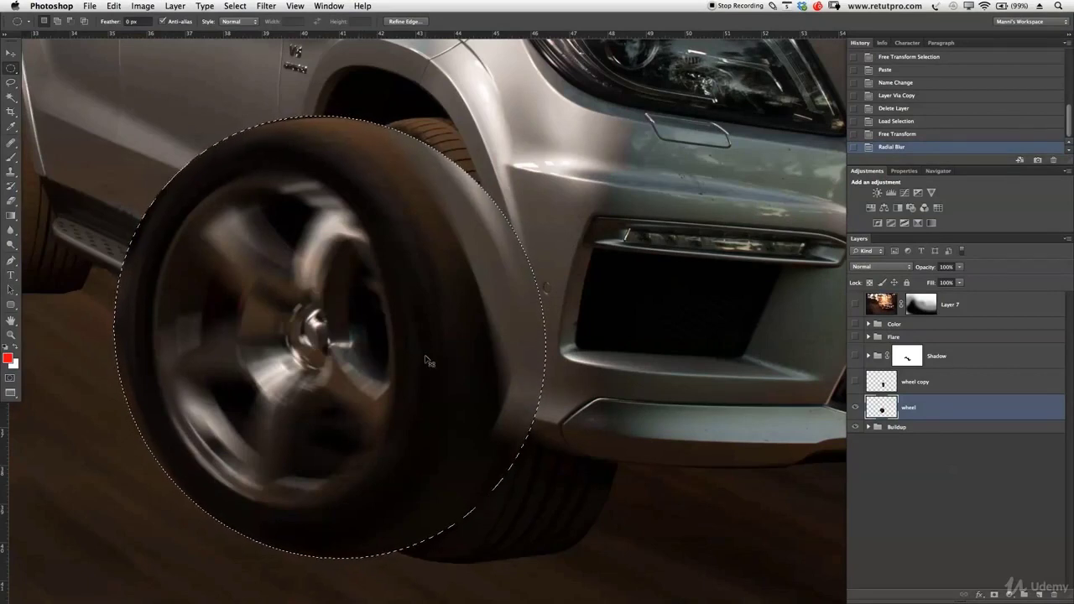
Narrow the blurred wheel back to its original tilted oval width and deselect.
key(super+t)
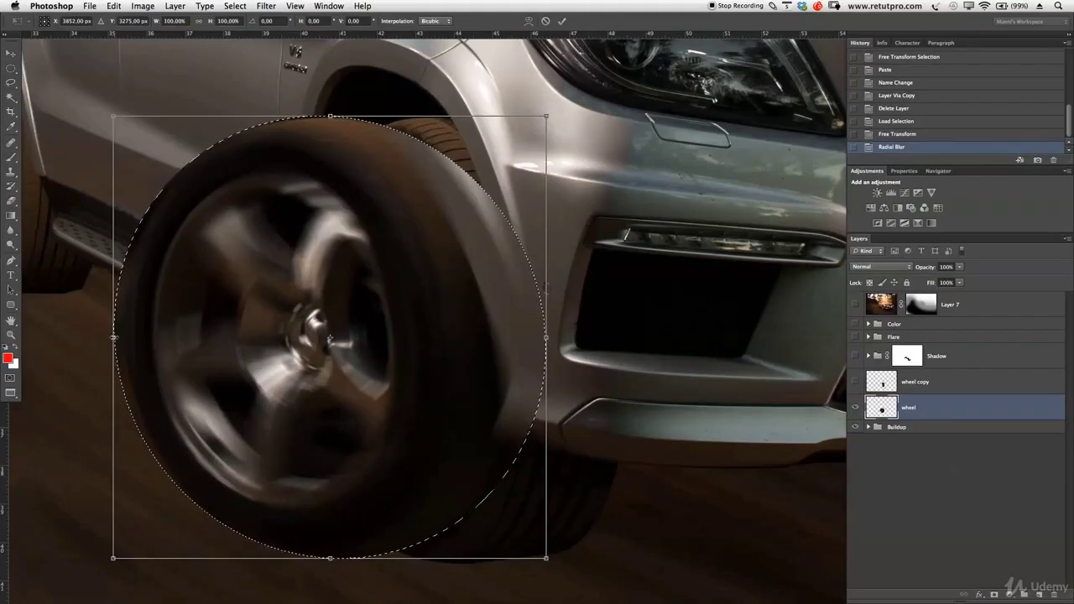
drag(113, 337, 300, 336)
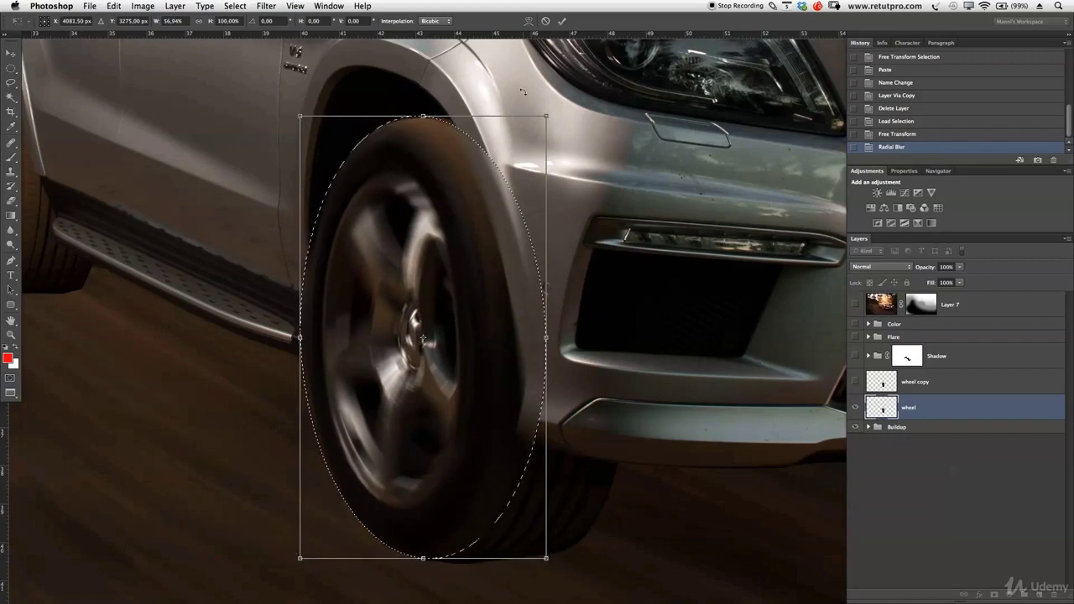
click(561, 21)
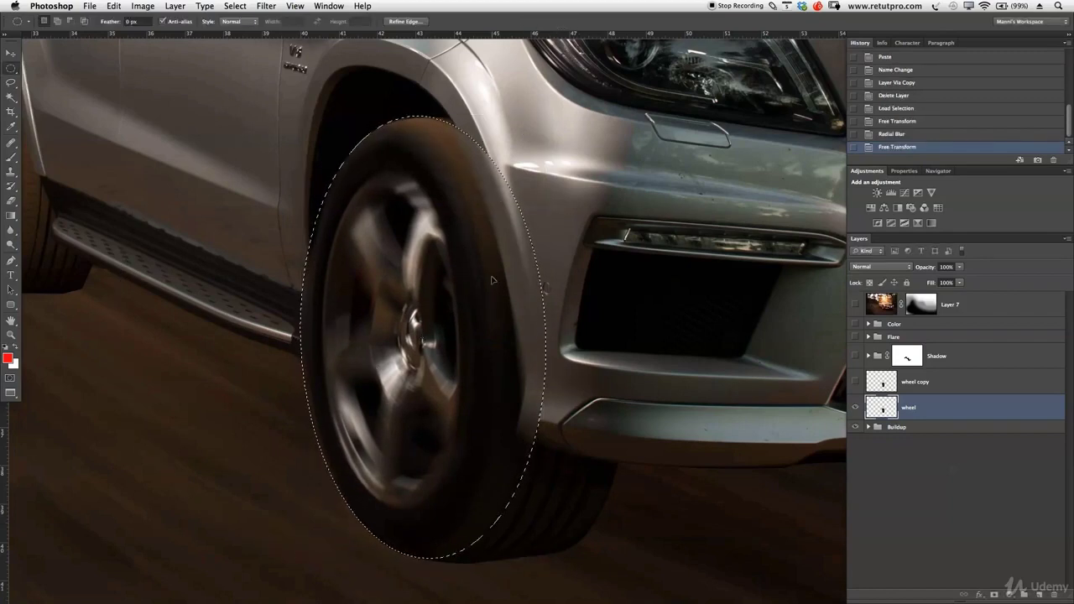
key(ctrl+d)
key(z)
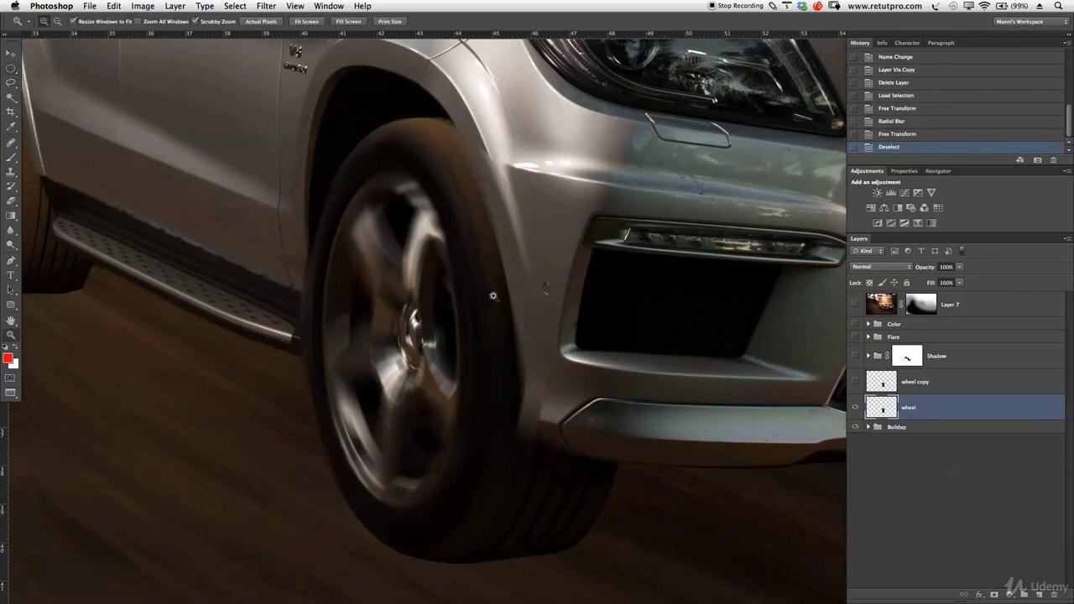
alt+click(582, 303)
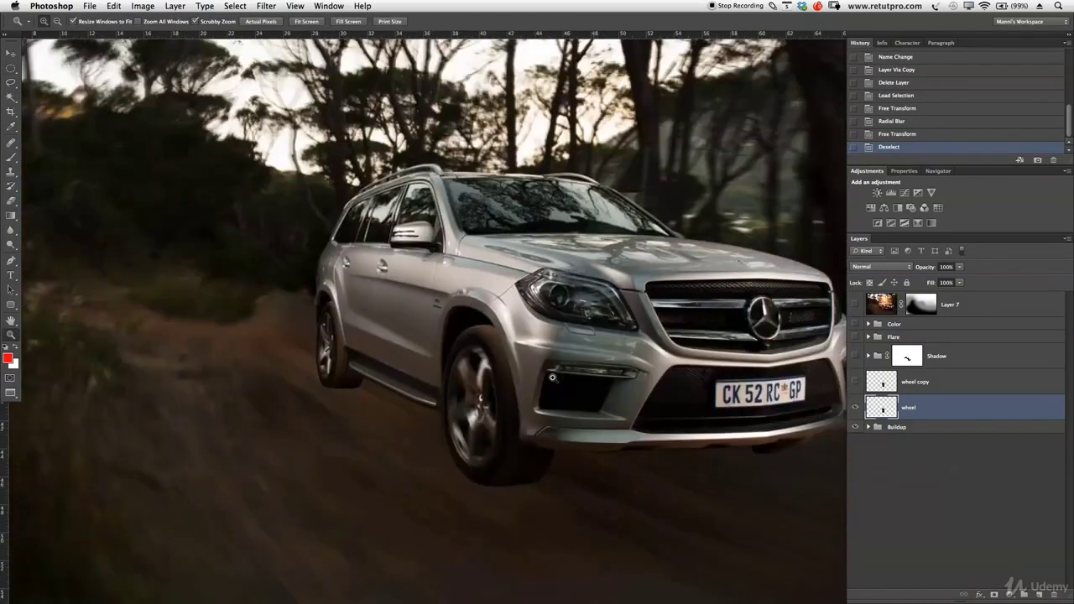
alt+click(552, 377)
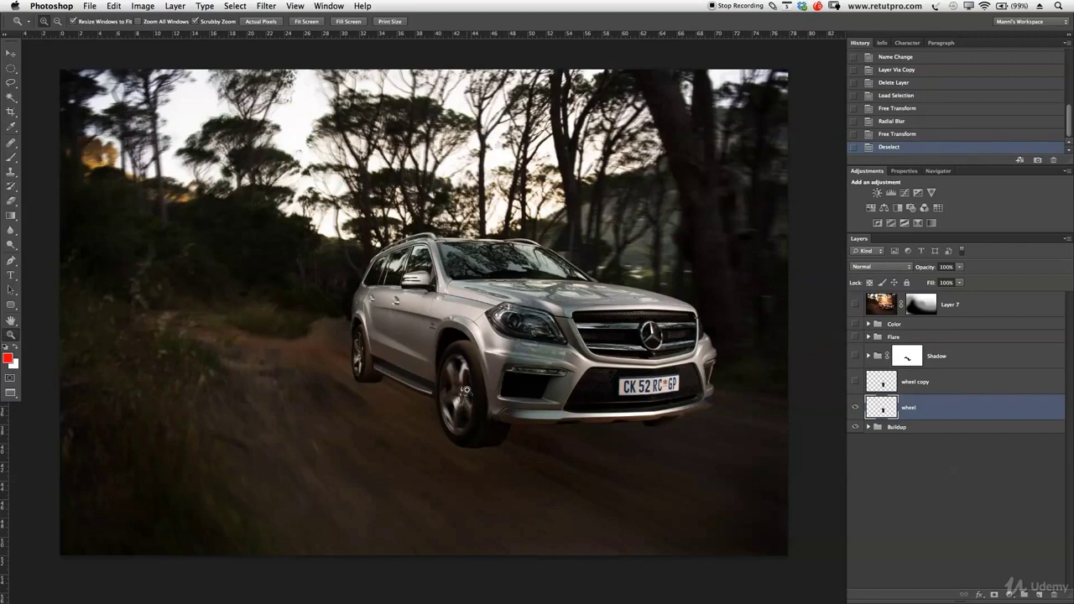
drag(463, 399, 508, 388)
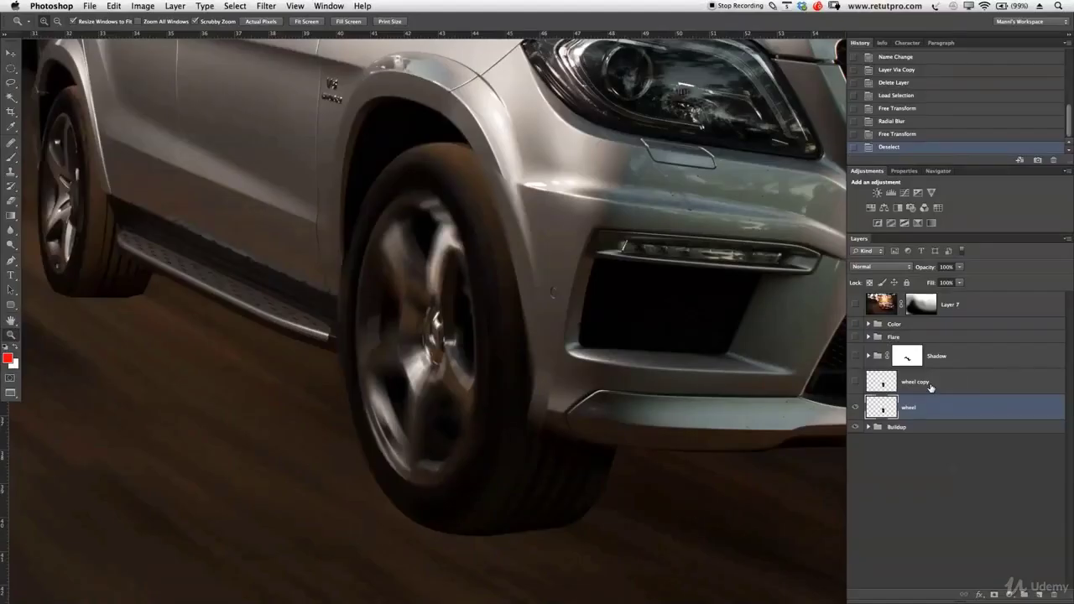
Delete the 'wheel copy' layer and add a white layer mask to 'wheel'.
click(929, 387)
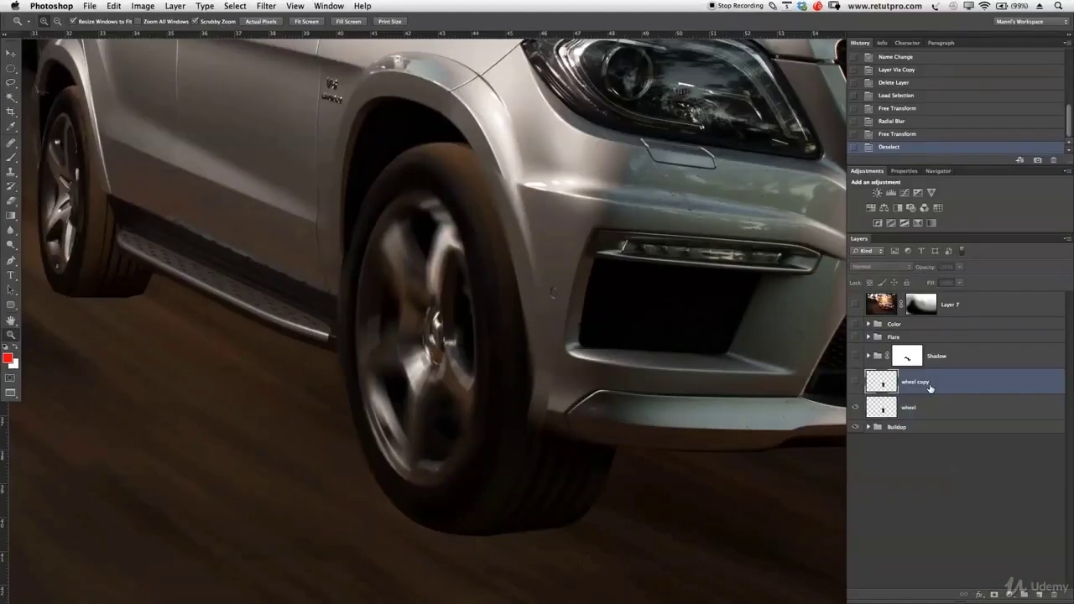
key(Delete)
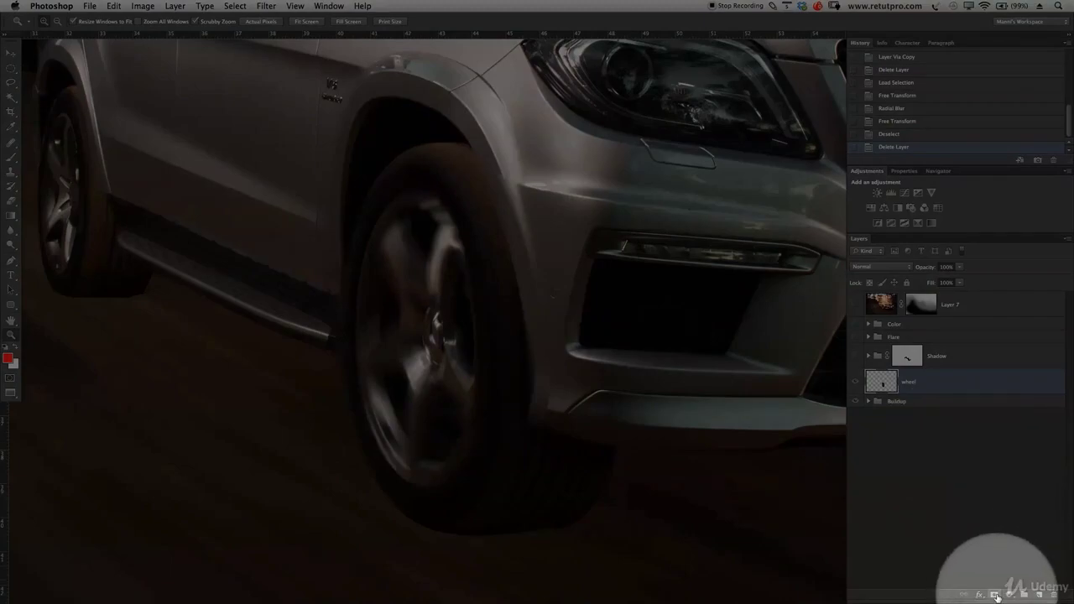
click(995, 594)
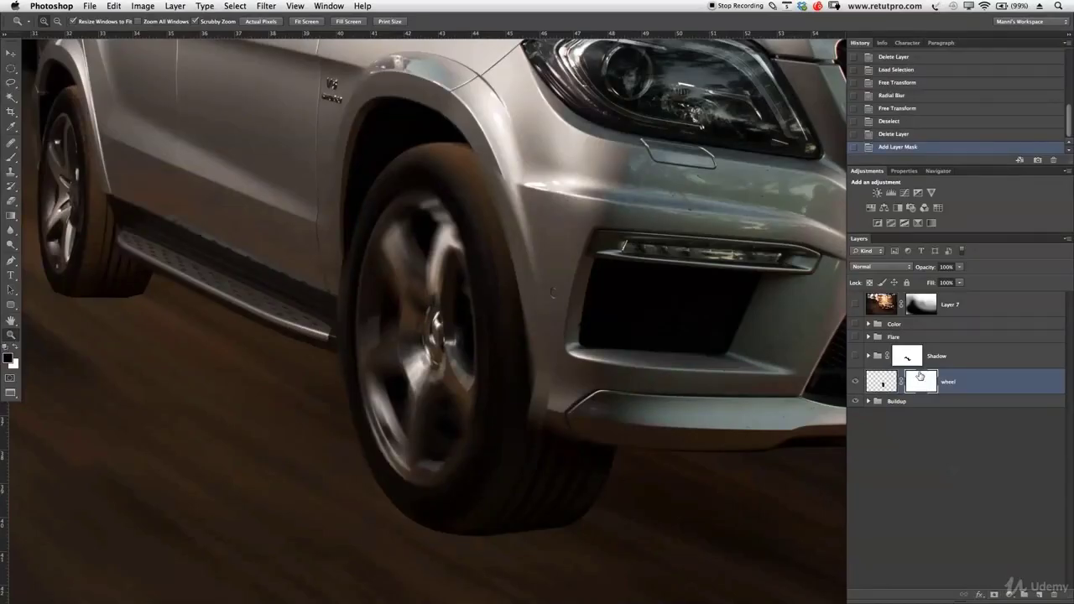
Zoom in on the front wheel and set the Brush tool size to 30.
key(b)
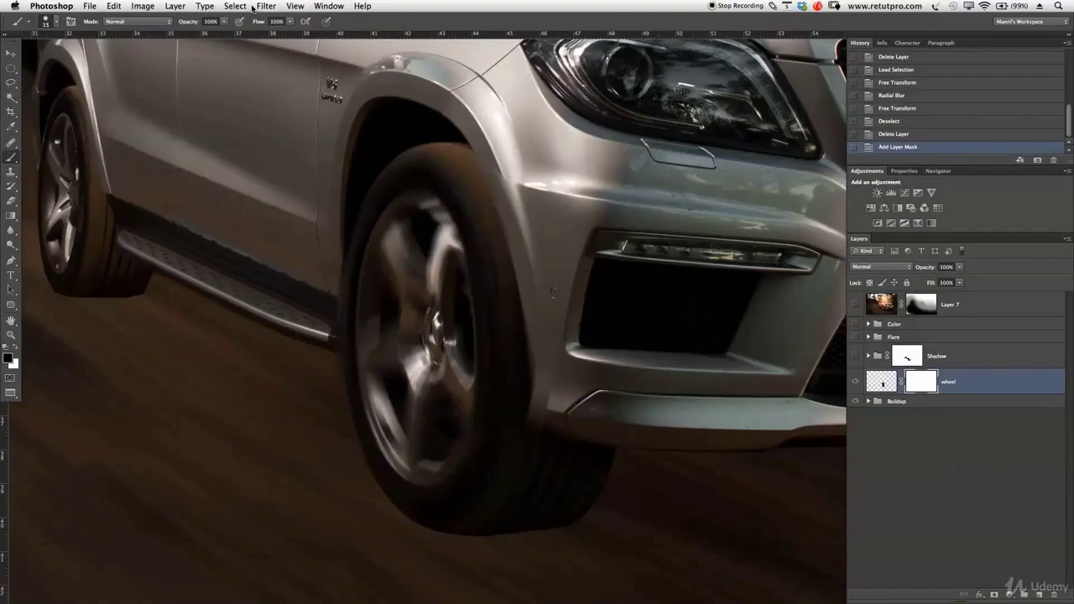
key(z)
click(346, 359)
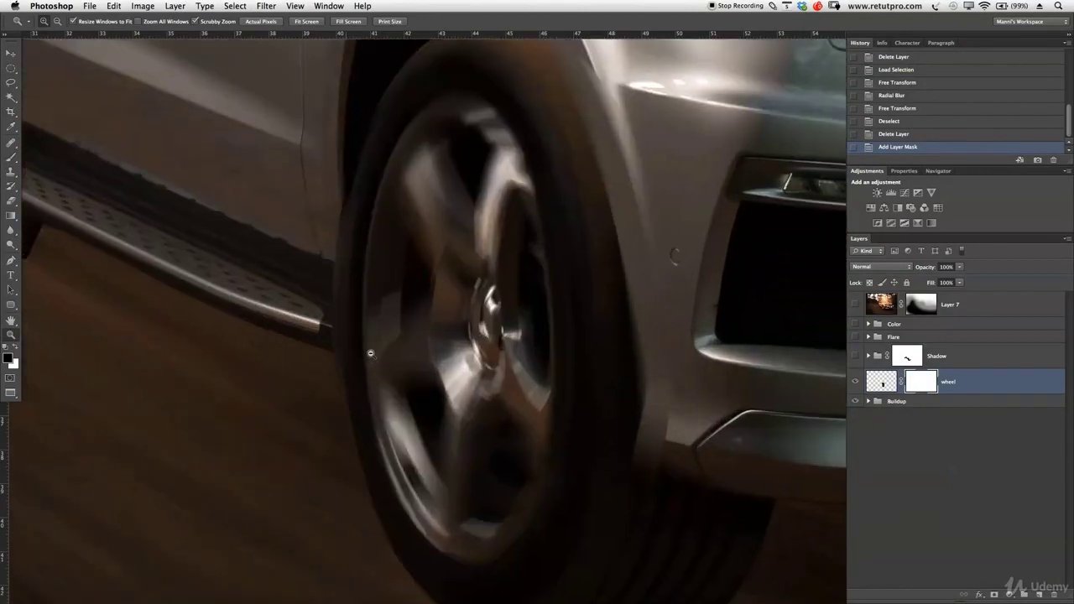
key(b)
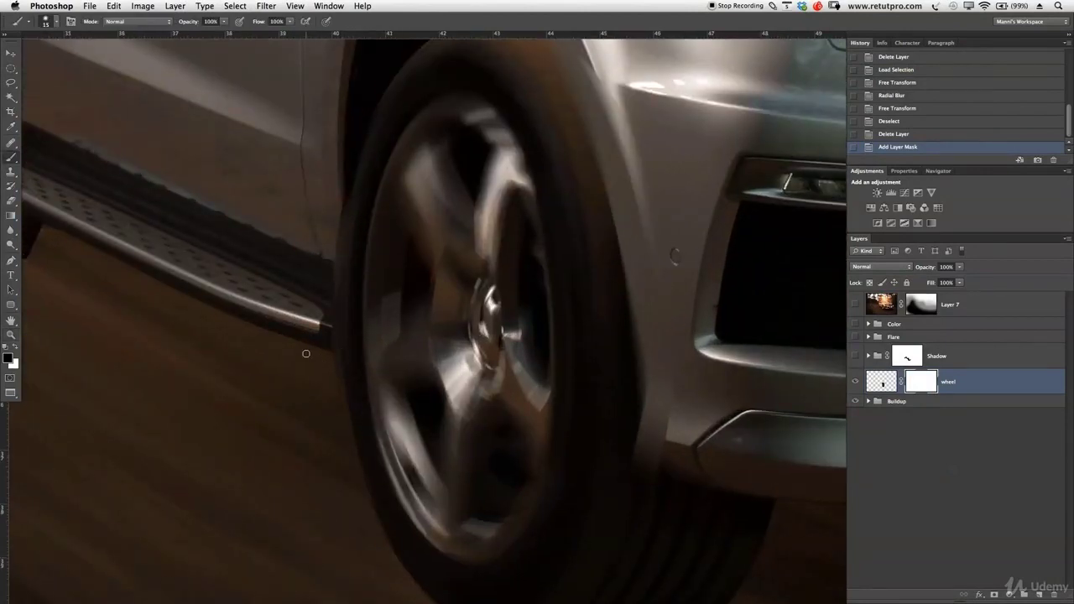
key(bracketright)
key(bracketright)
key(bracketright)
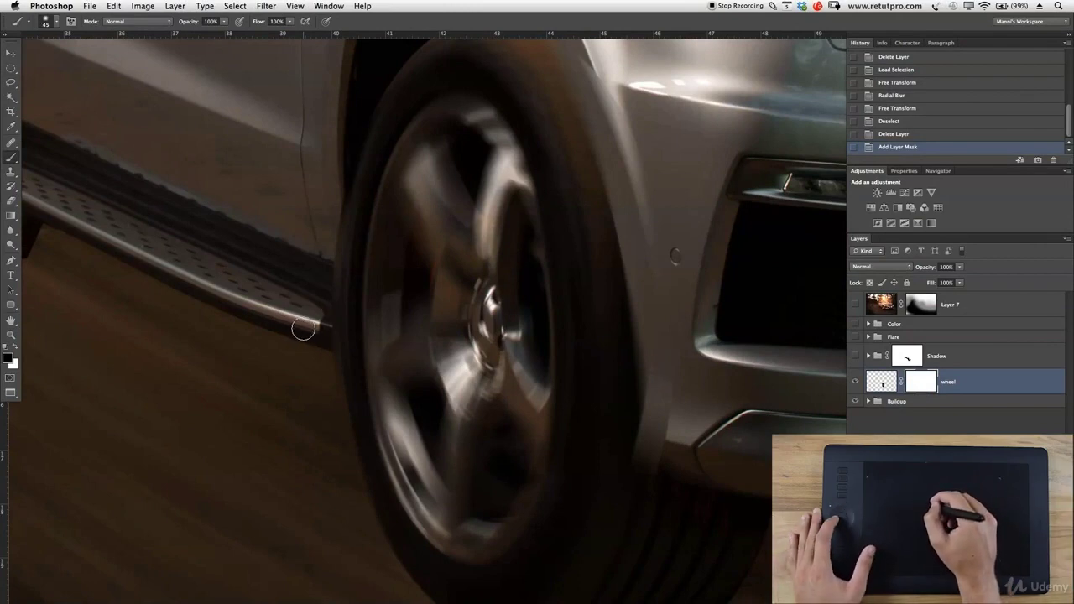
key(bracketright)
key(bracketleft)
key(bracketleft)
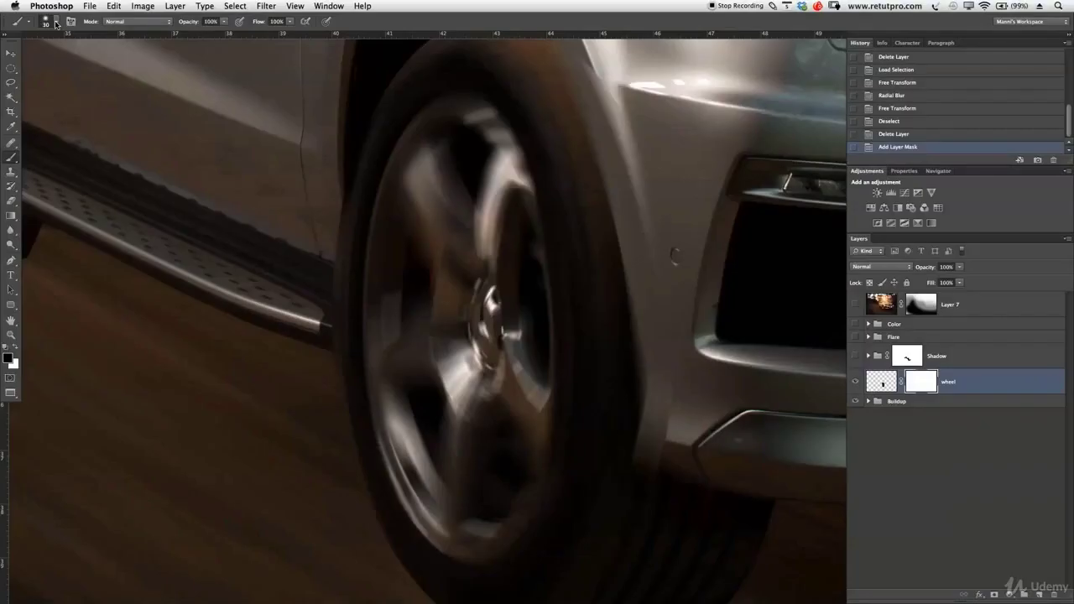
click(56, 24)
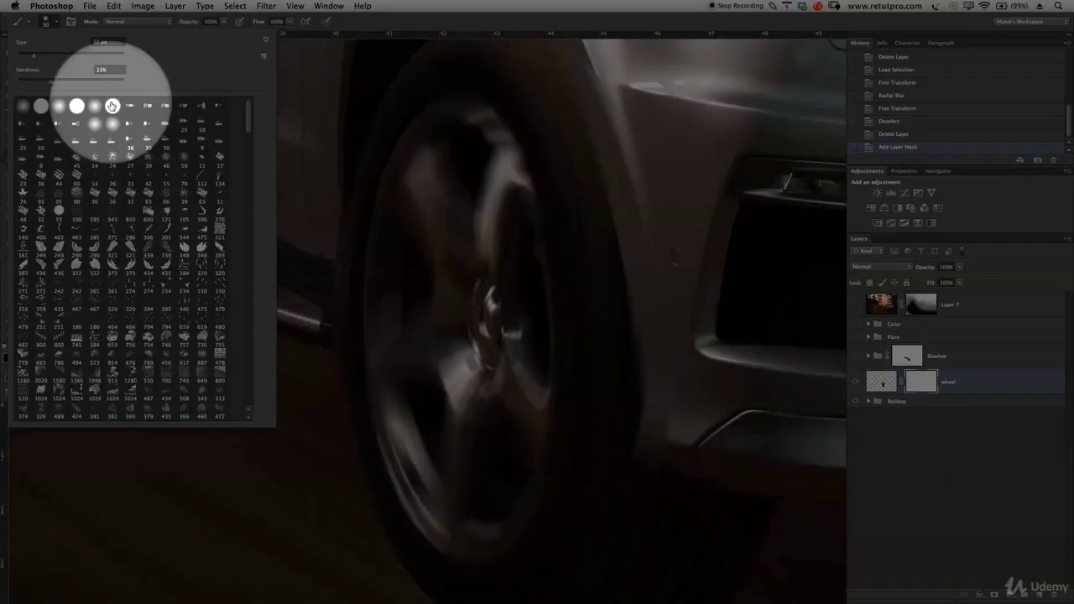
Paint black on the wheel layer mask to hide the tyre's stray bottom edge.
key(Return)
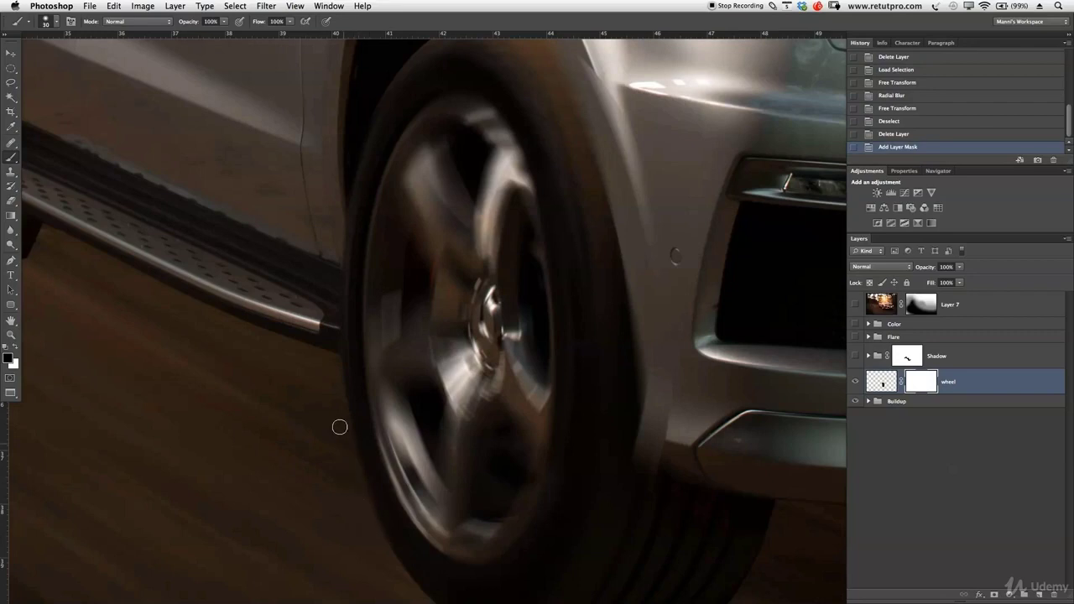
click(332, 206)
scroll(328, 232, down, 5)
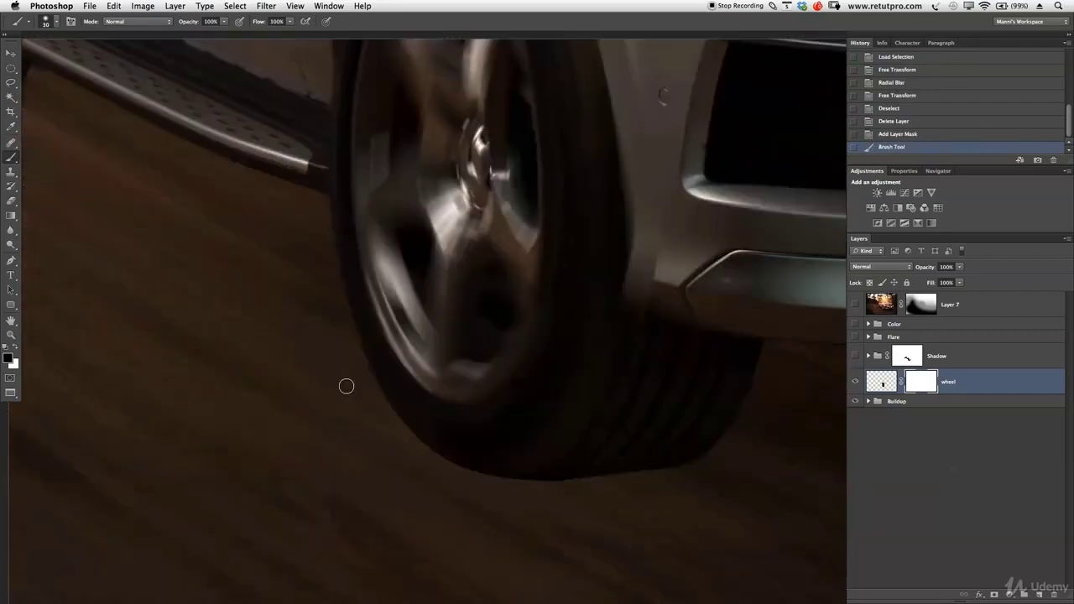
click(348, 332)
click(367, 372)
click(482, 360)
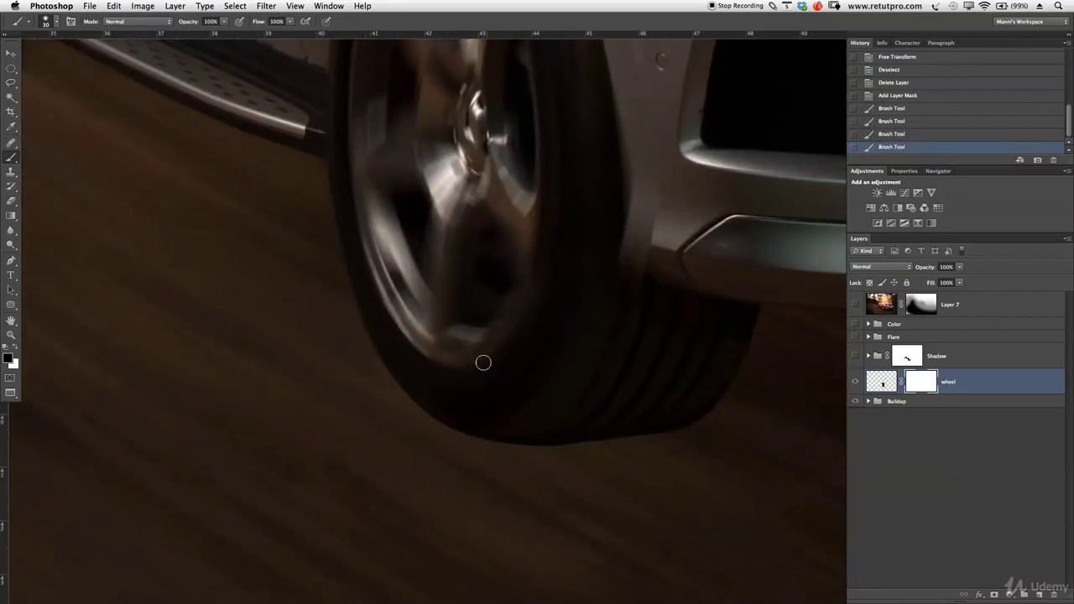
scroll(482, 360, up, 4)
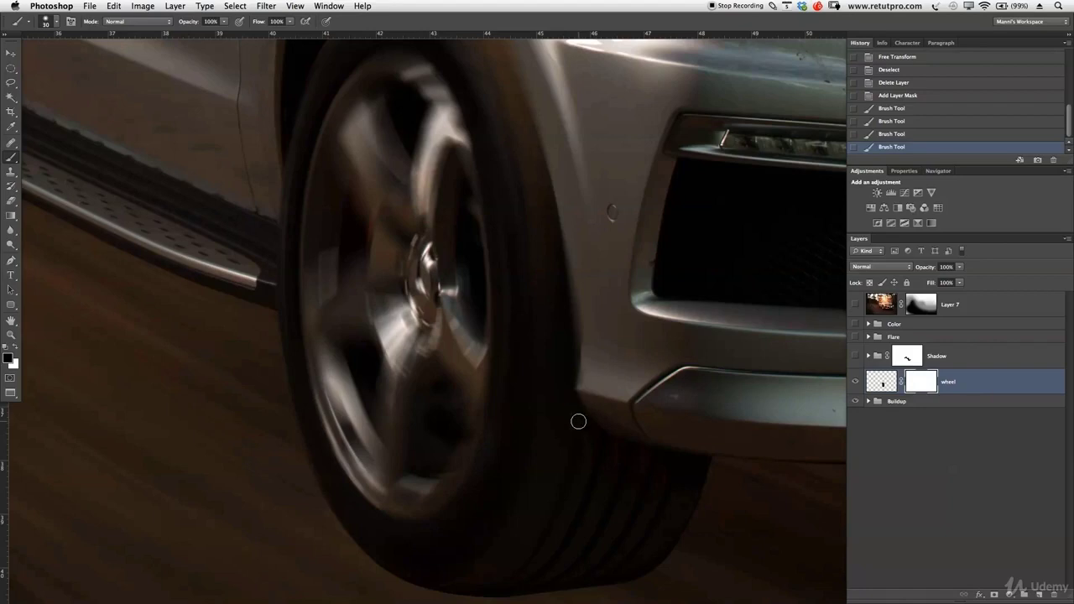
Mask the tyre edge down along the wheel arch so it blends into the fender.
key(space)
scroll(577, 351, down, 5)
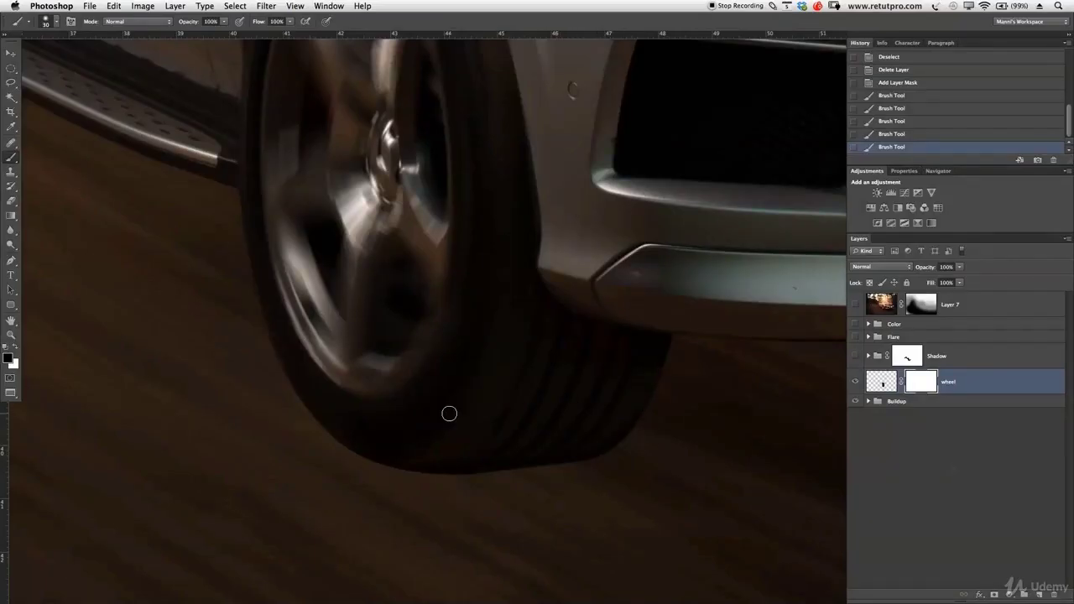
key(space)
drag(598, 146, 604, 358)
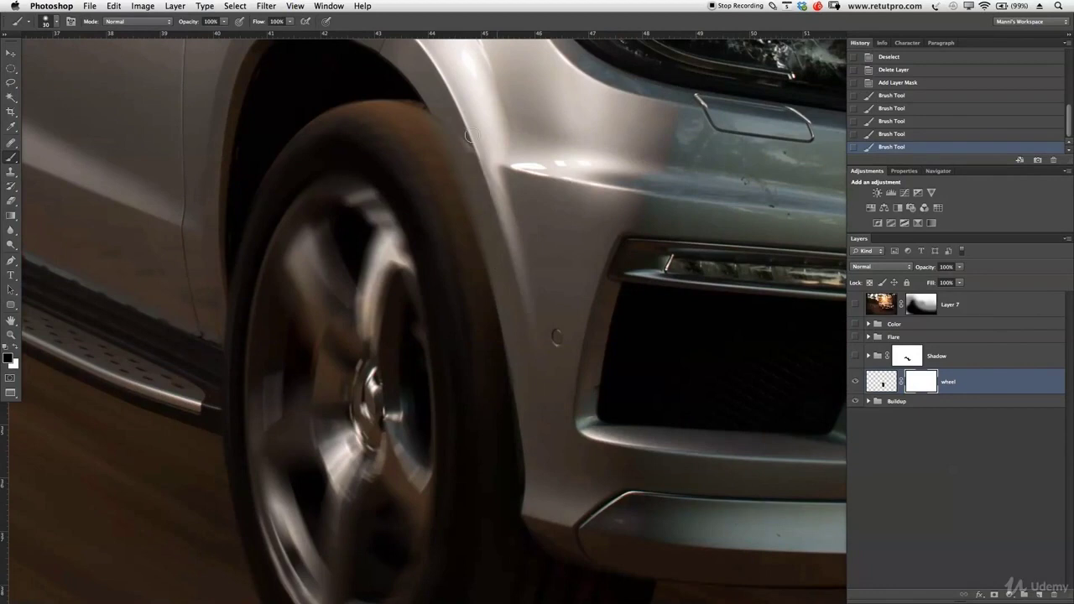
click(480, 165)
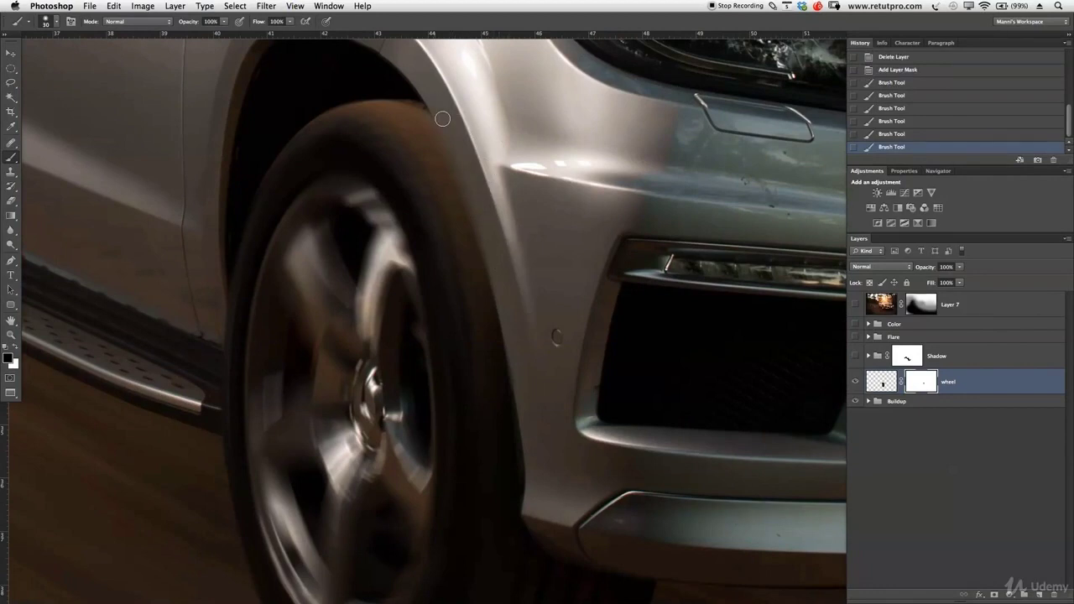
drag(458, 160, 504, 305)
With a size 25 brush, touch up the tyre edge, switch to white, and zoom out.
key(c)
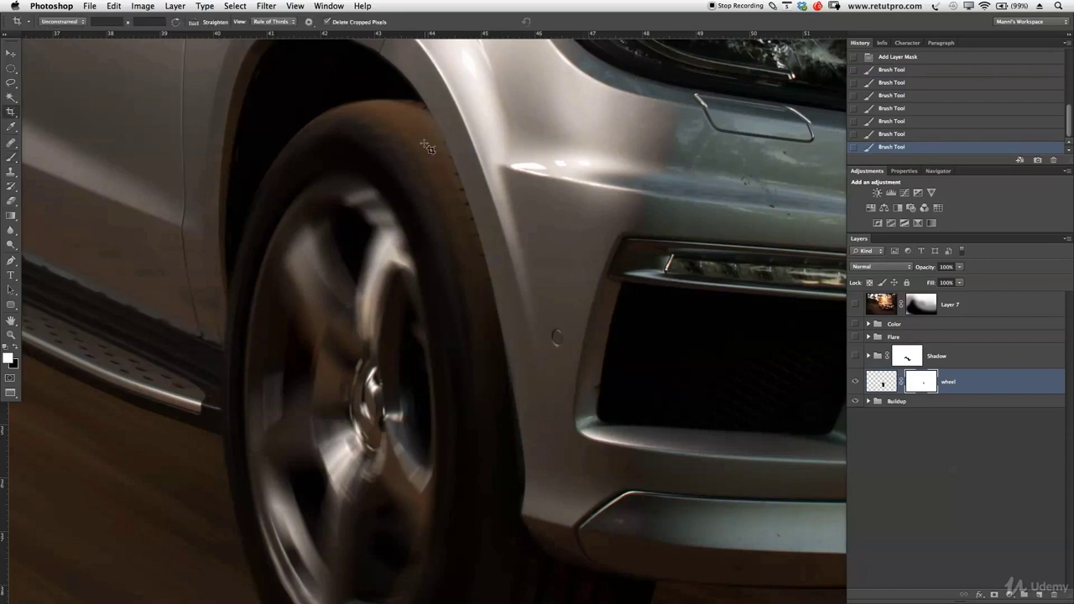
key(b)
key(bracketleft)
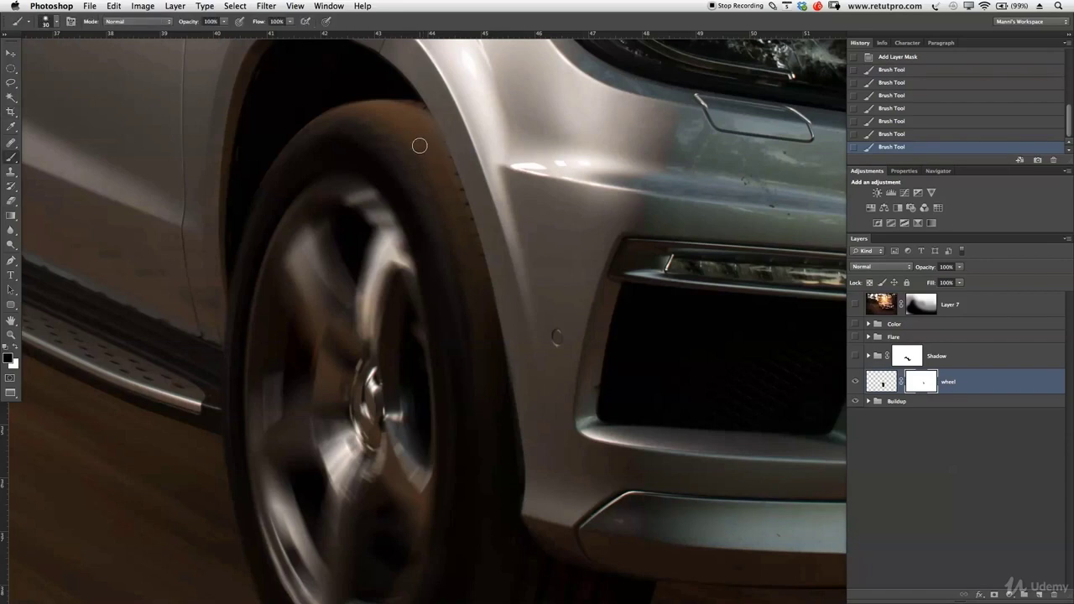
click(445, 162)
key(x)
key(z)
alt+click(419, 108)
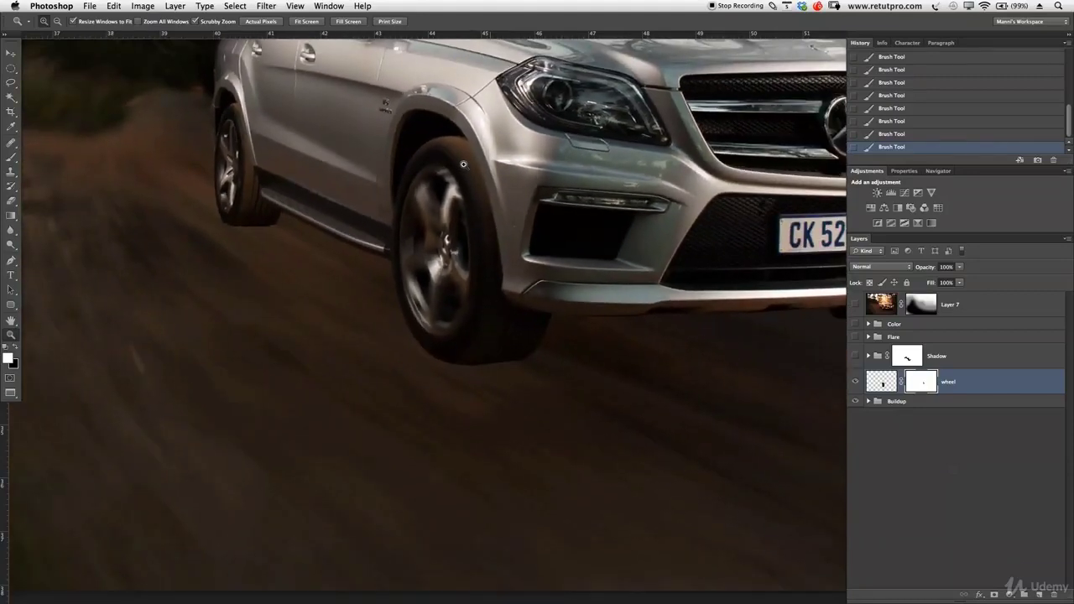
Zoom out to the whole car and make the Shadow group visible under it.
drag(463, 164, 571, 262)
click(854, 357)
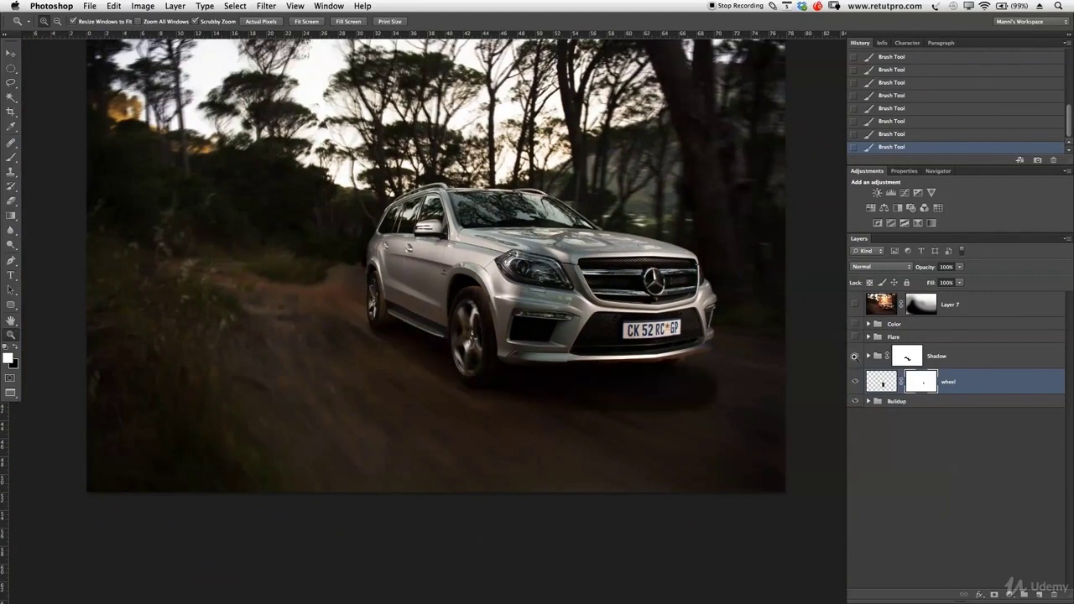
click(940, 356)
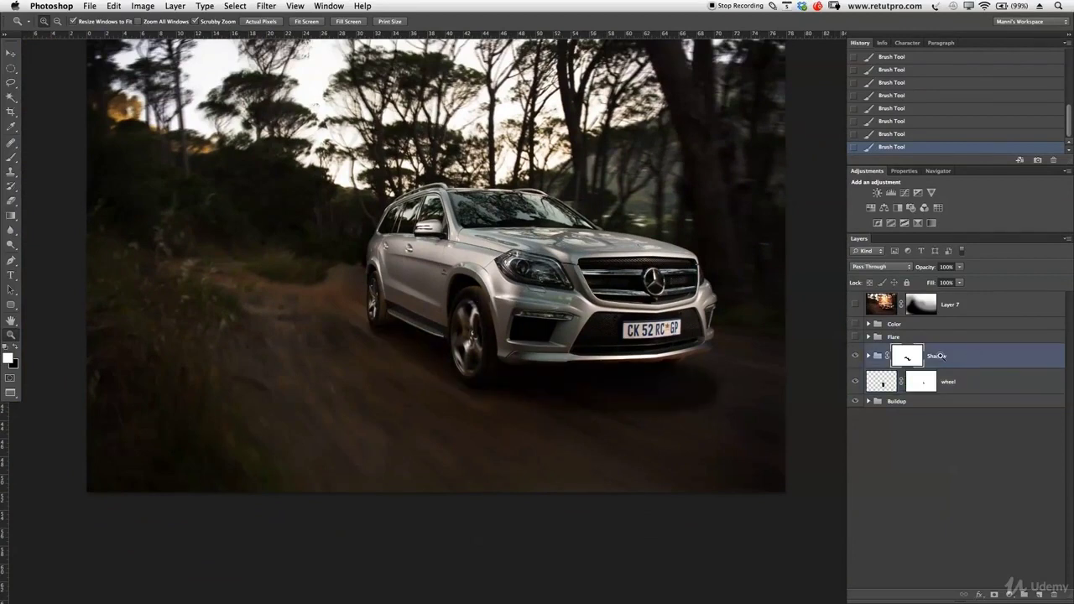
scroll(525, 341, up, 2)
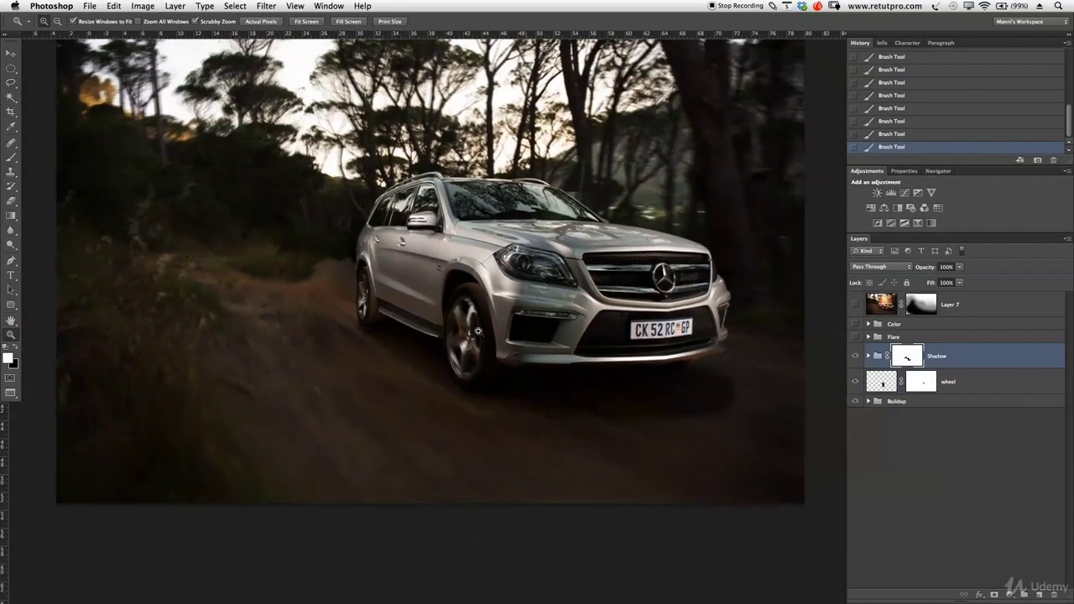
scroll(541, 299, down, 1)
scroll(541, 299, down, 1)
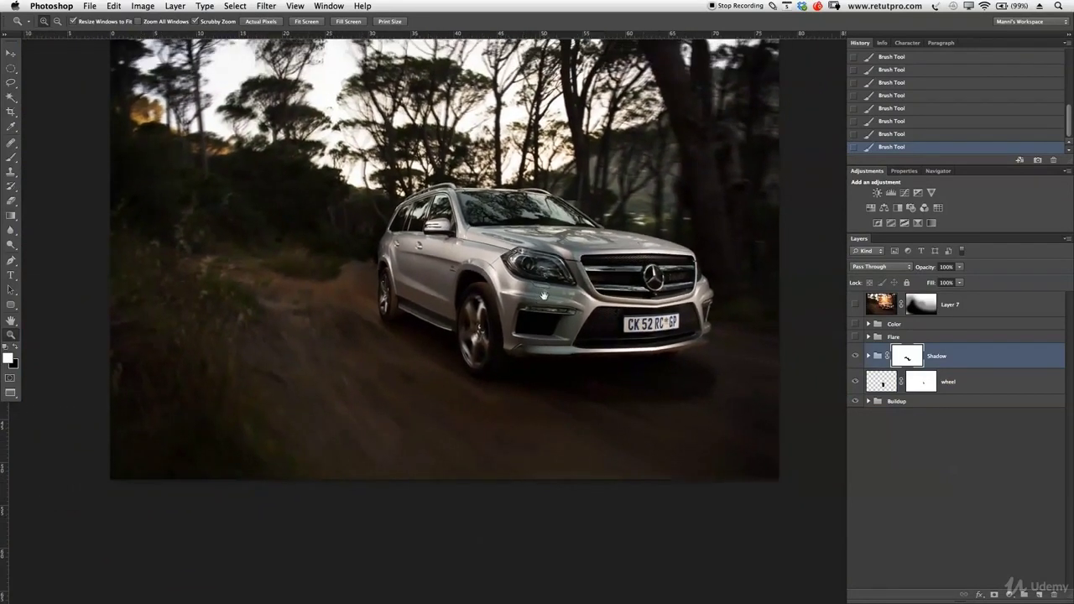
scroll(549, 290, up, 2)
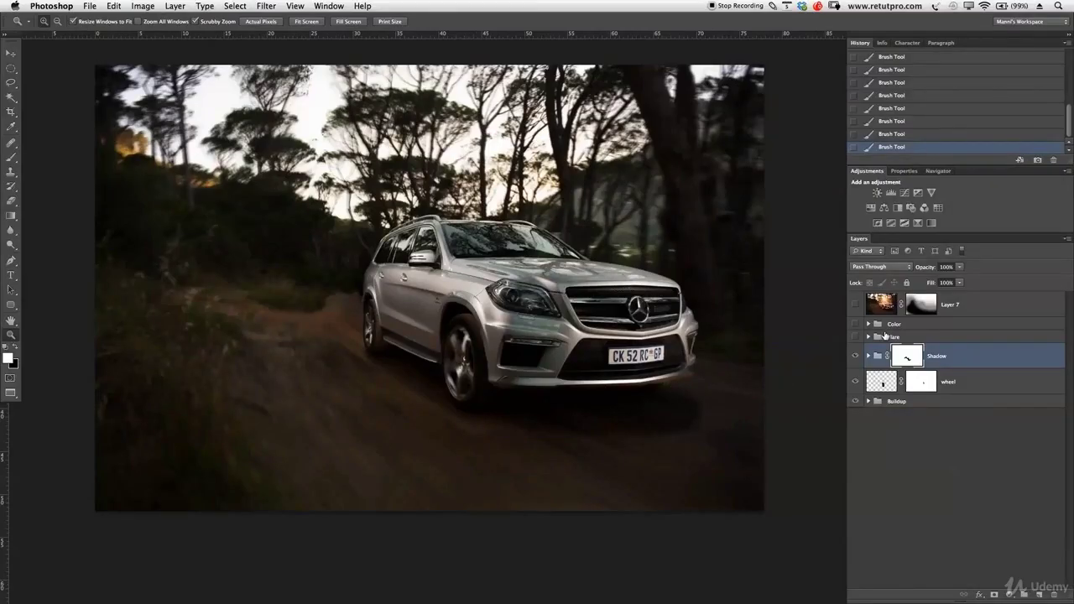
Show the Color group for the warm grade, keeping Layer 7's sun flare hidden.
click(856, 325)
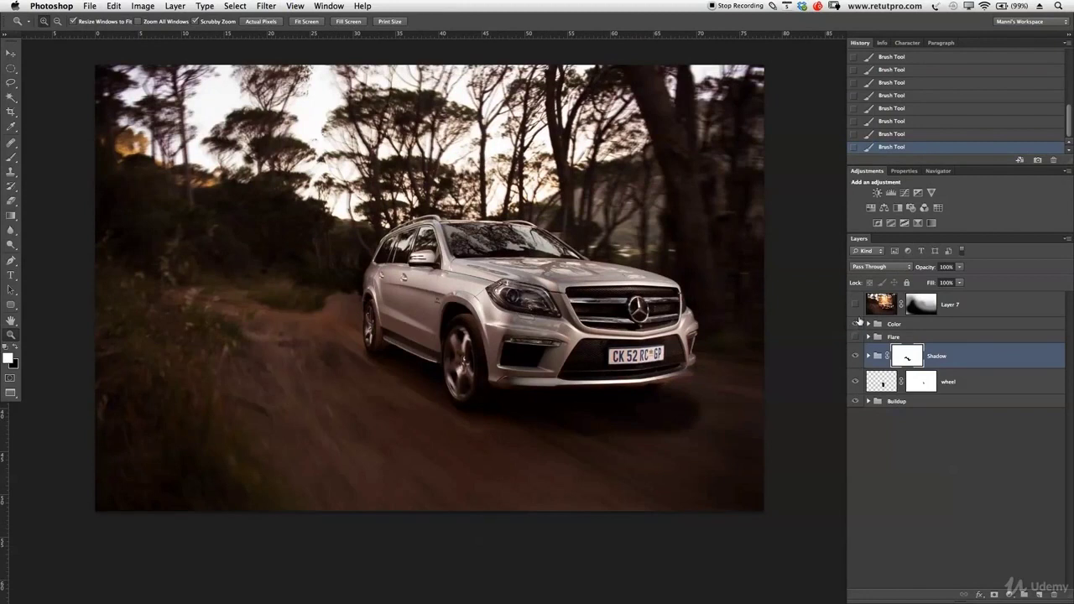
click(854, 306)
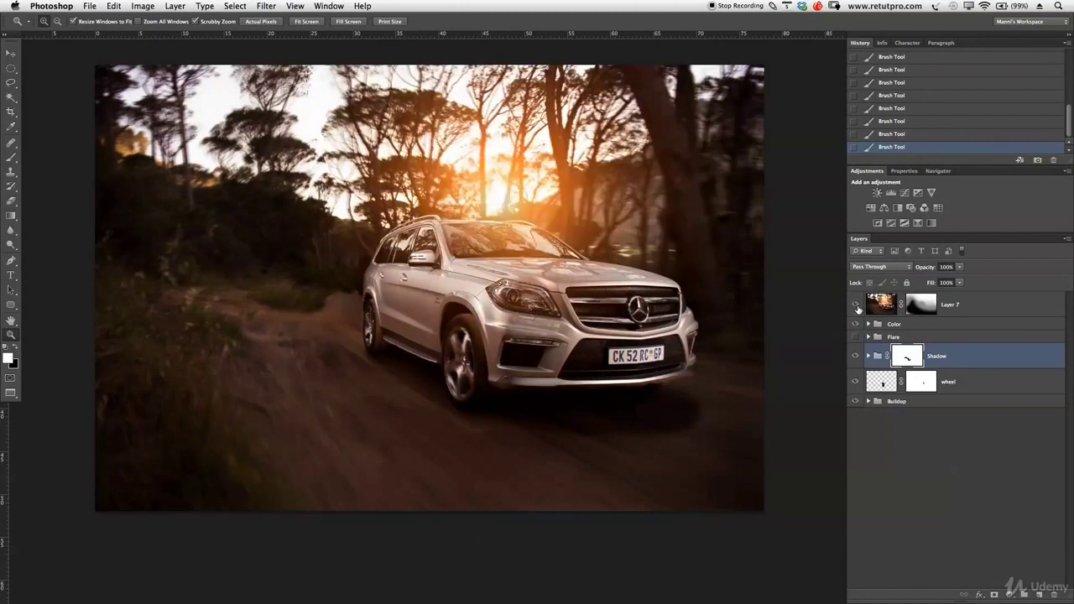
click(856, 306)
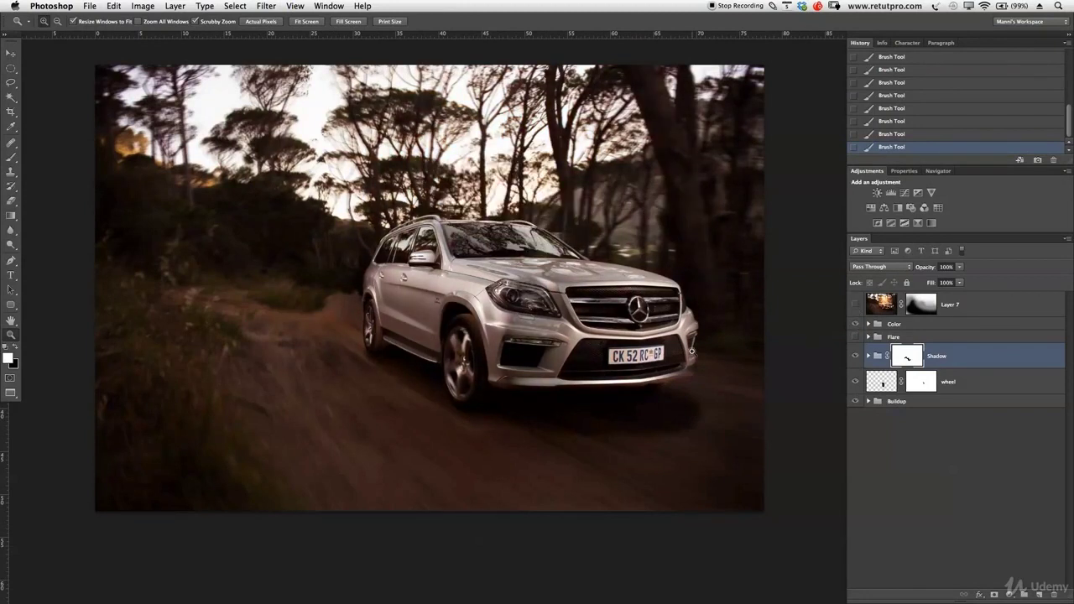